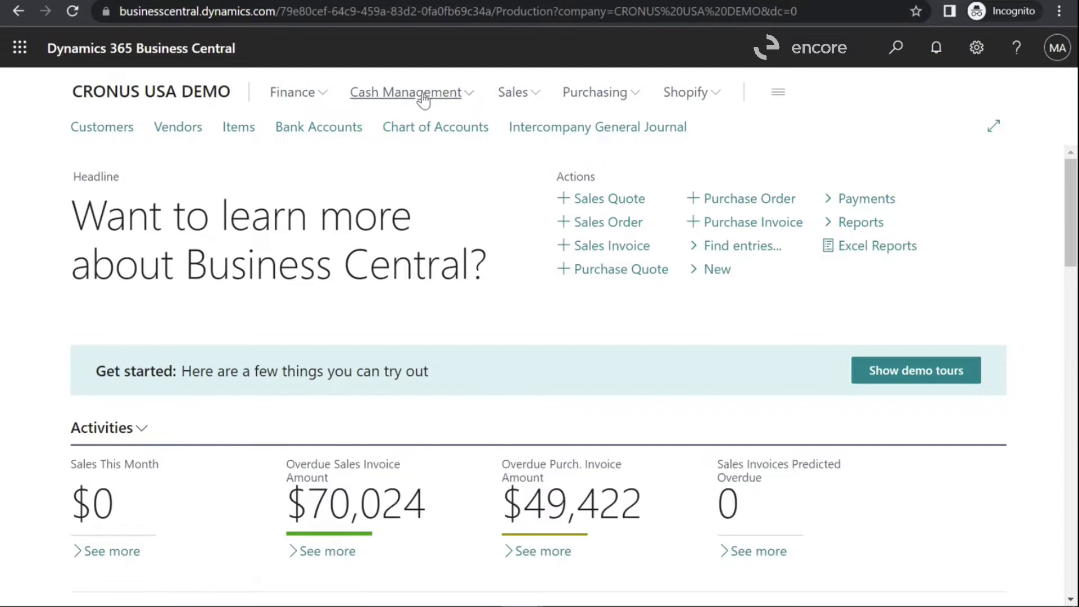
- From Finance's Chart of Accounts, open Dimensions-Single for account 61400 Office Supplies Expense
click(298, 94)
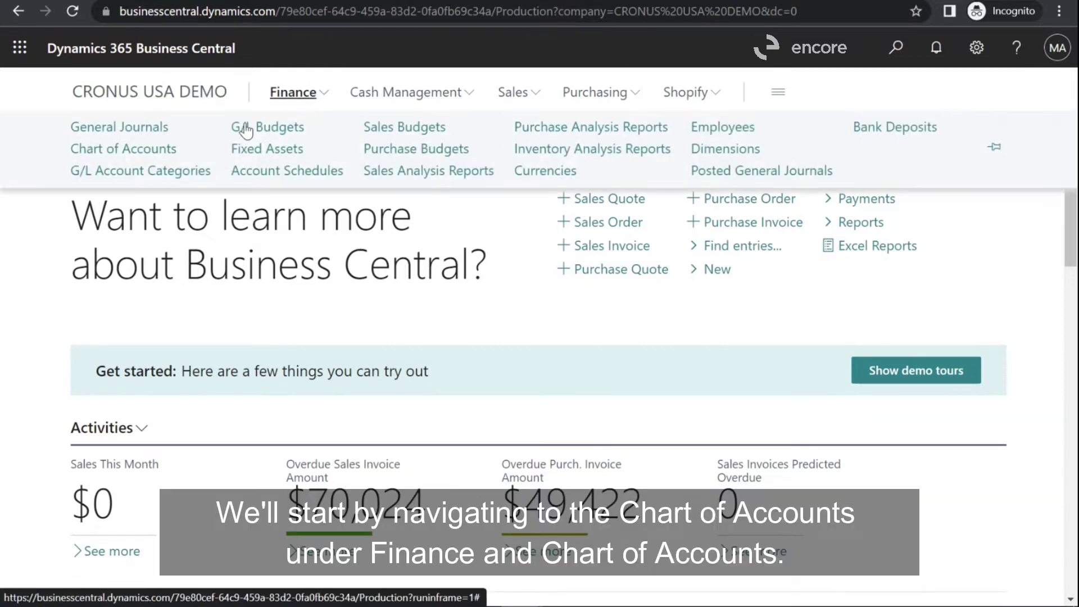
click(150, 152)
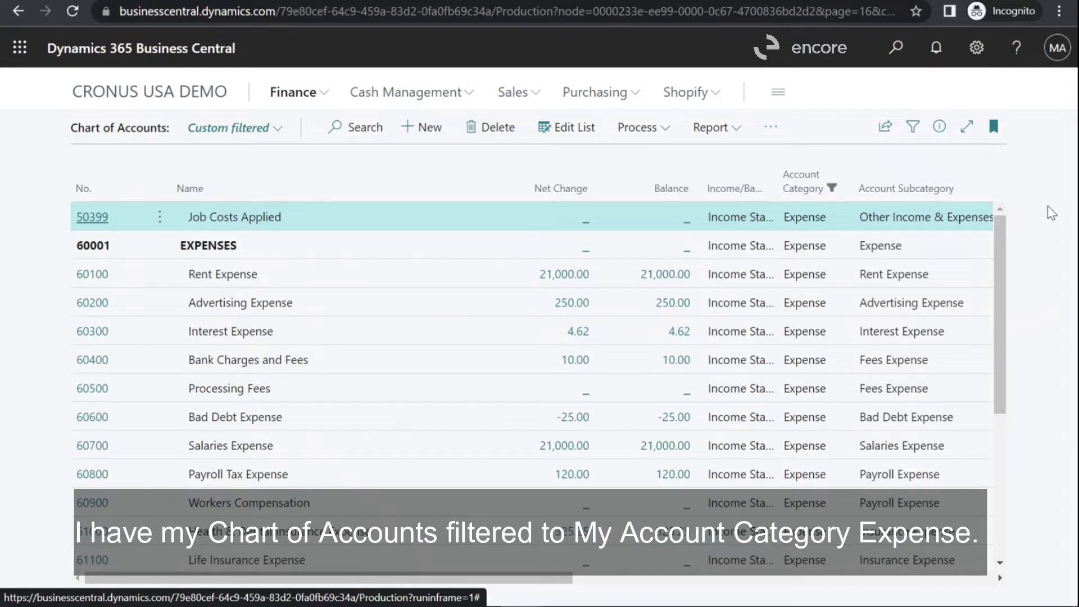
mouse_move(802, 187)
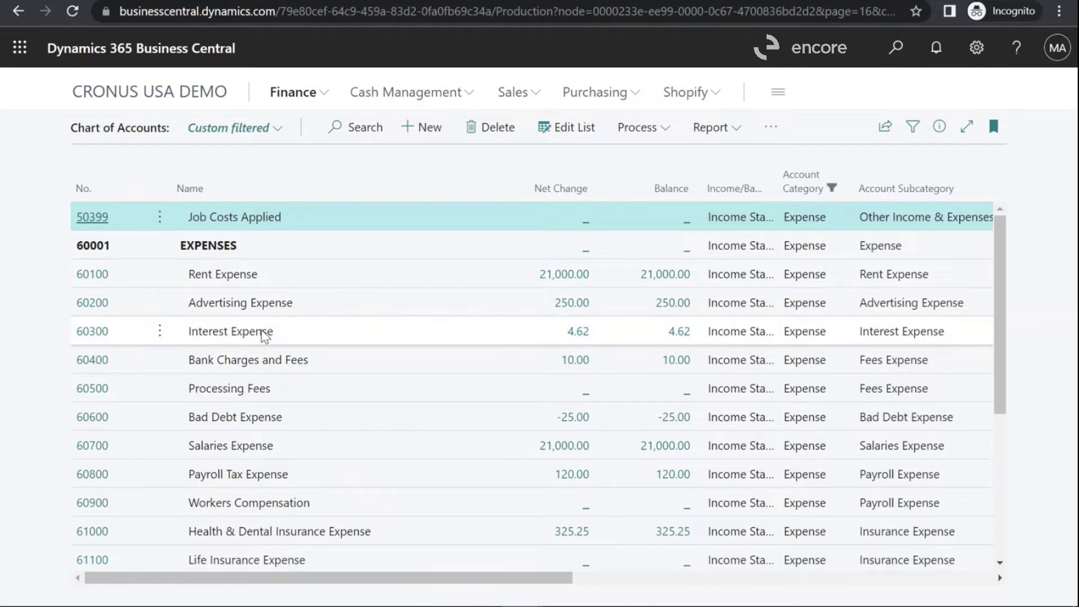
scroll(264, 334, down, 3)
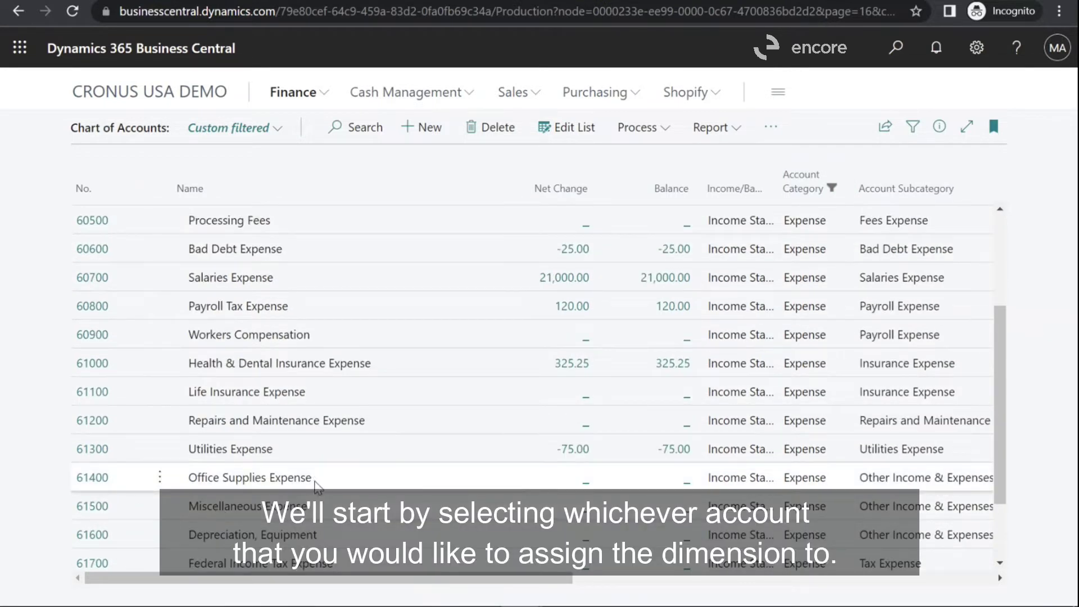
click(315, 483)
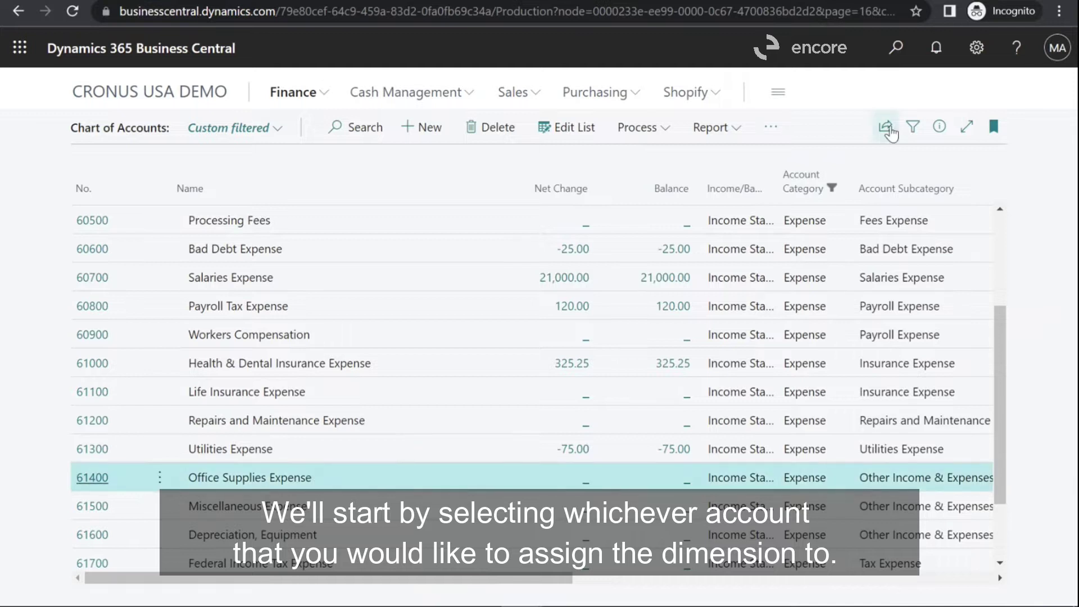
click(771, 128)
mouse_move(711, 168)
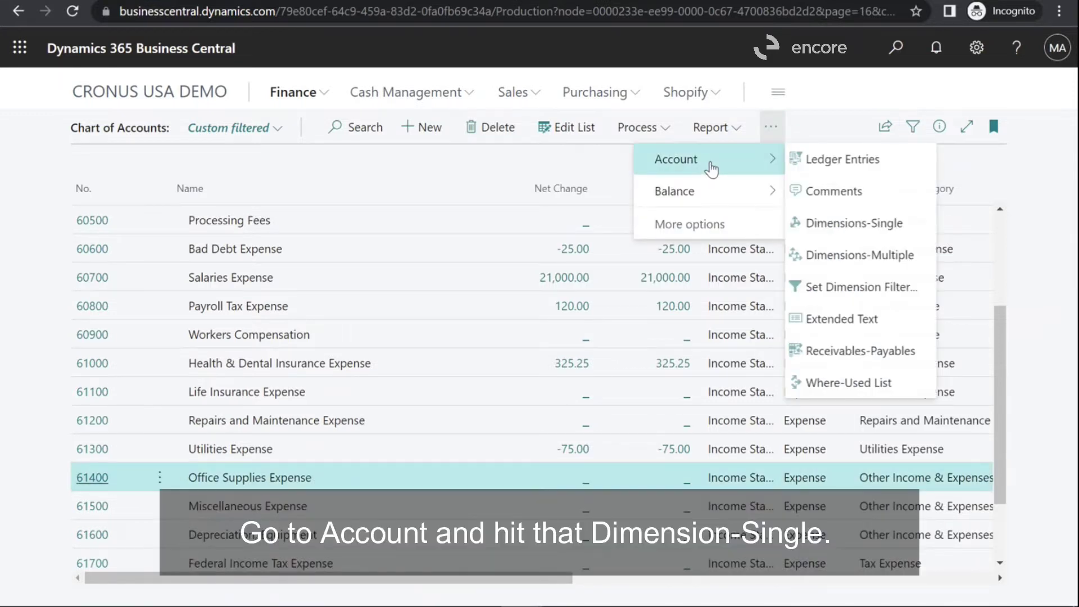
click(906, 225)
click(596, 354)
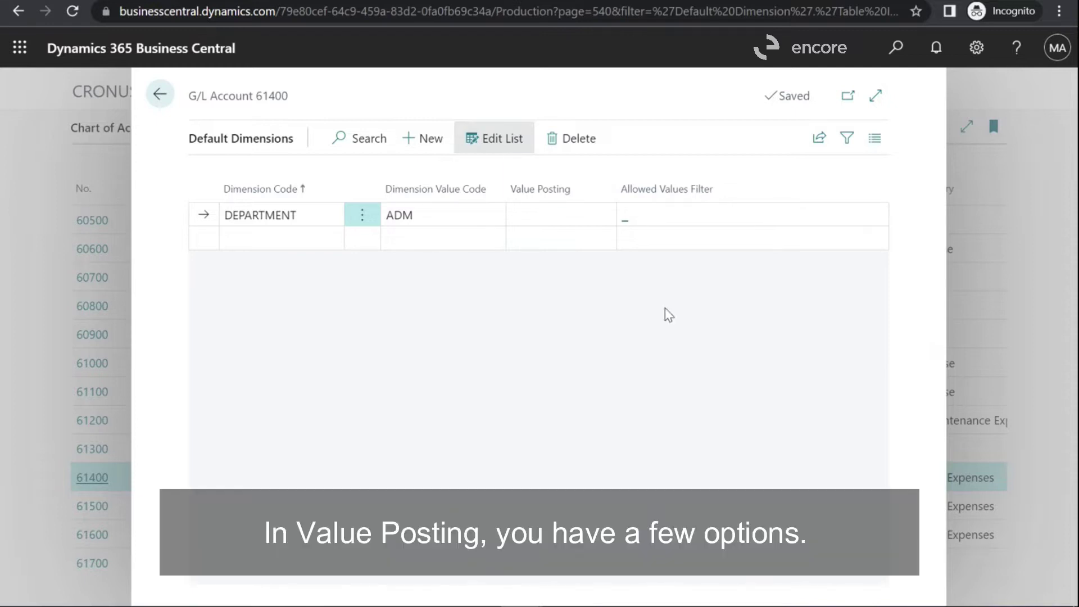
click(608, 217)
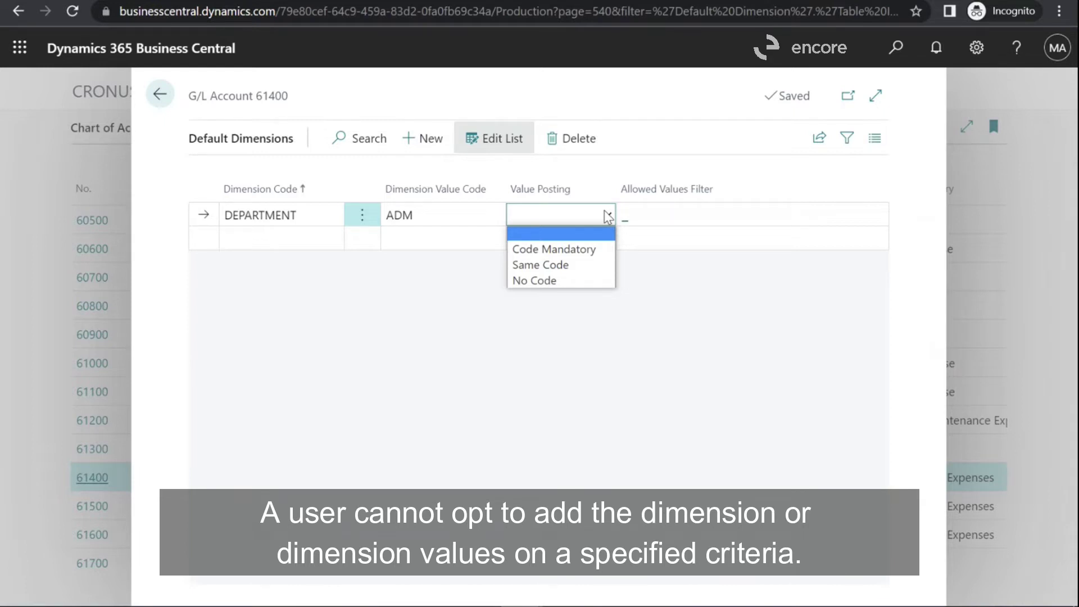
click(788, 362)
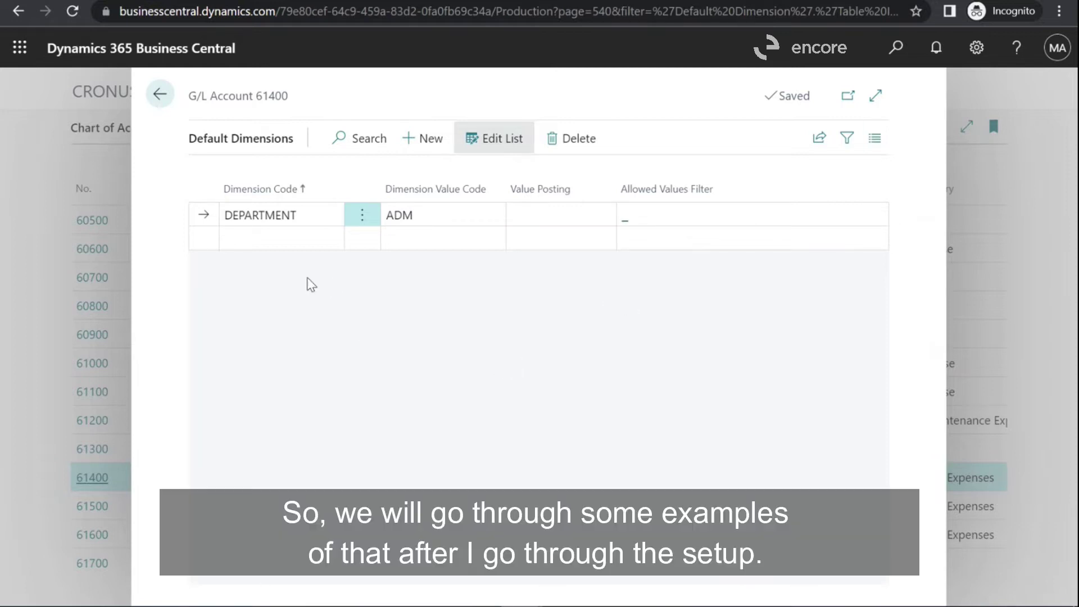
- Back in the Chart of Accounts, view the default dimensions of account 61500 Miscellaneous Expense
click(160, 94)
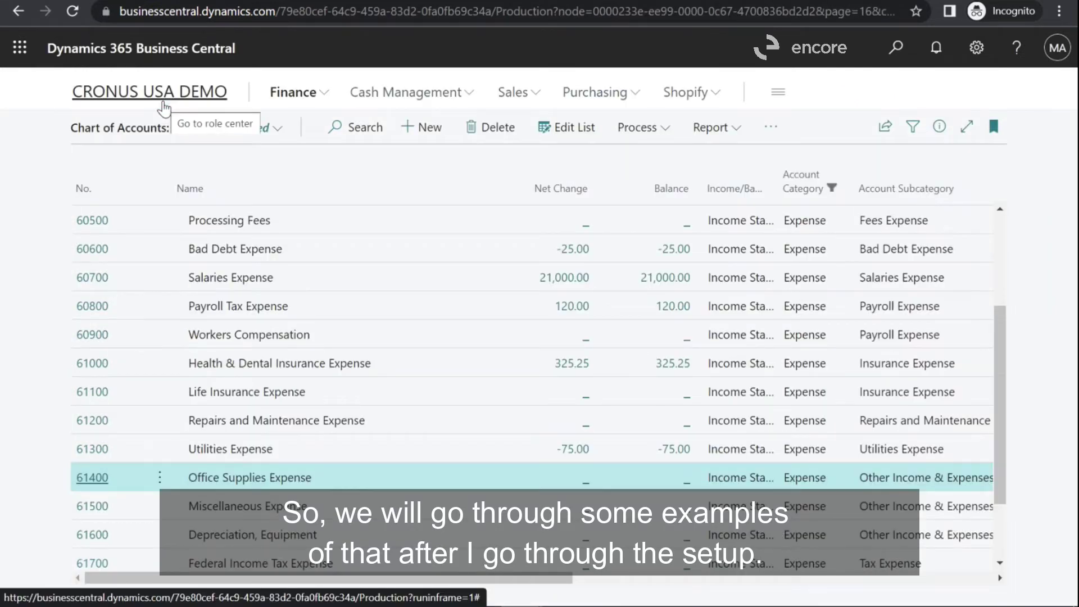
click(143, 517)
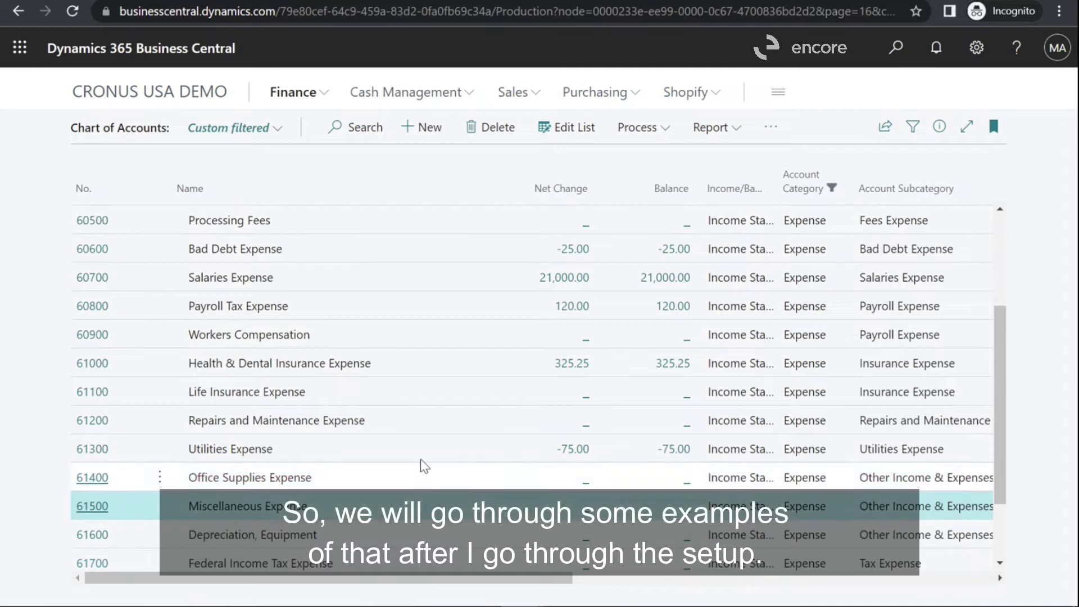
click(771, 128)
mouse_move(741, 166)
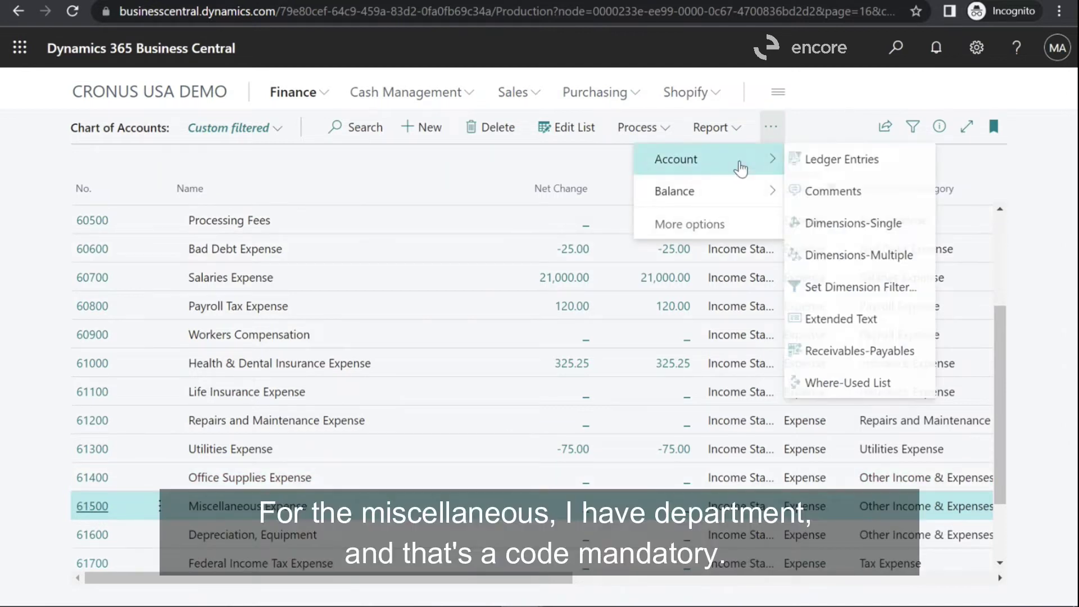
click(832, 223)
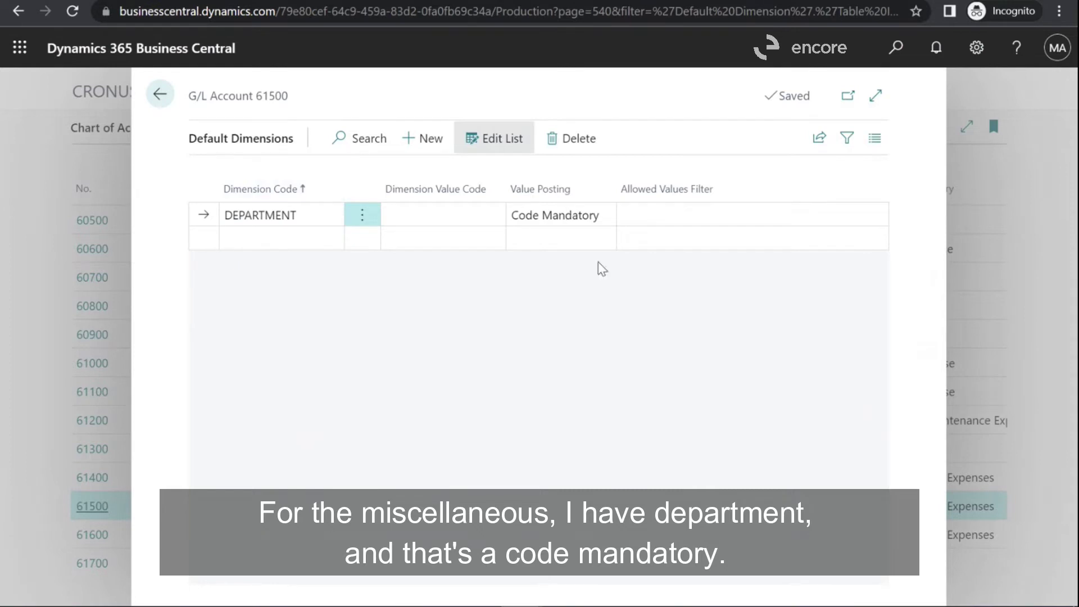
- View account 61600 Depreciation, Equipment's default dimensions, then show the Purchasing pages from home
click(160, 94)
click(133, 540)
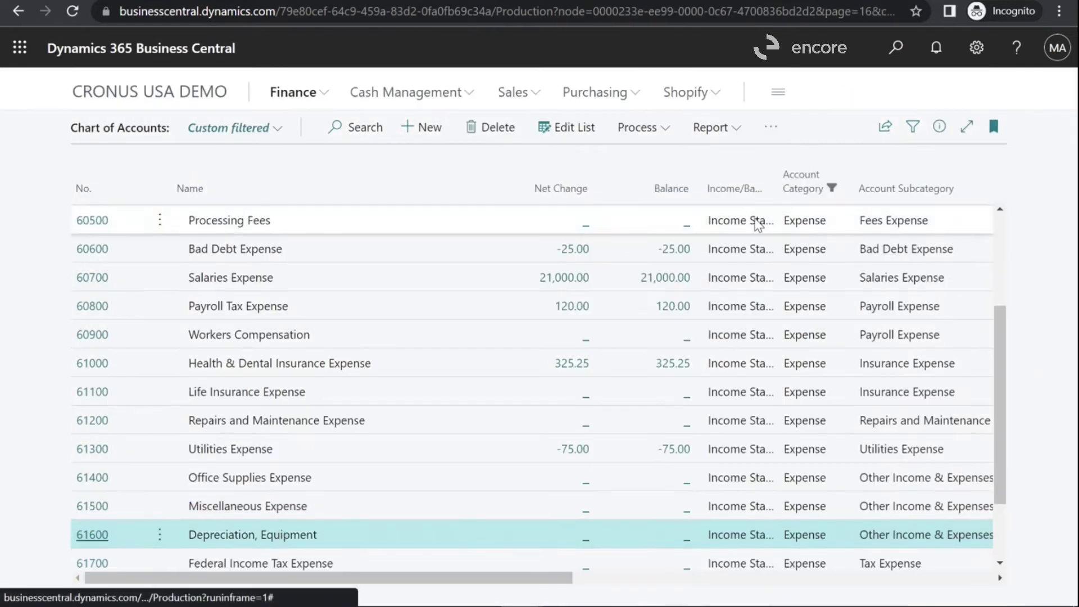
click(770, 127)
mouse_move(730, 164)
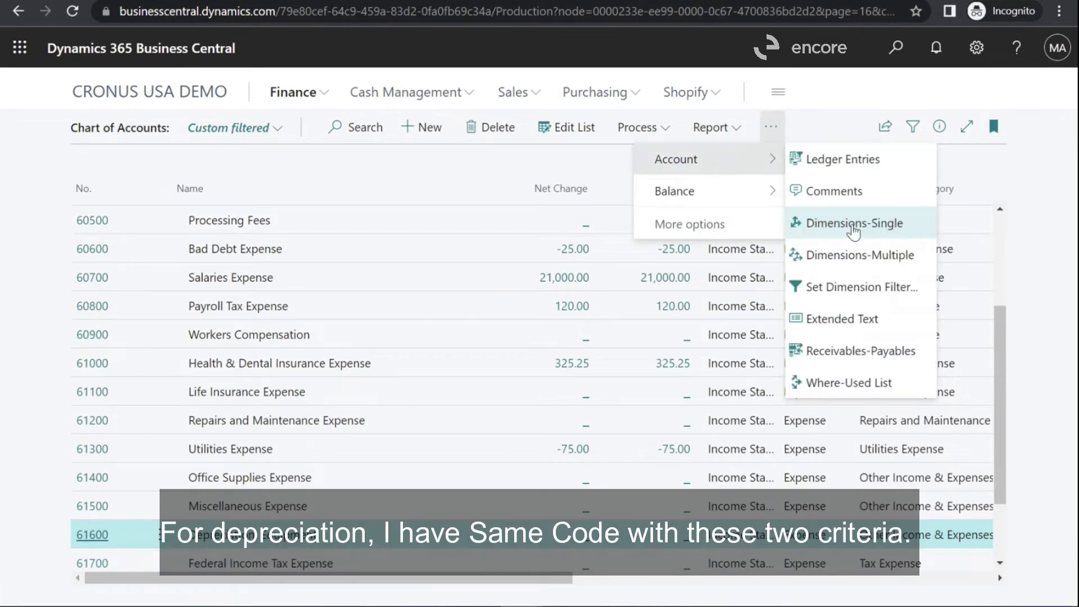
click(854, 225)
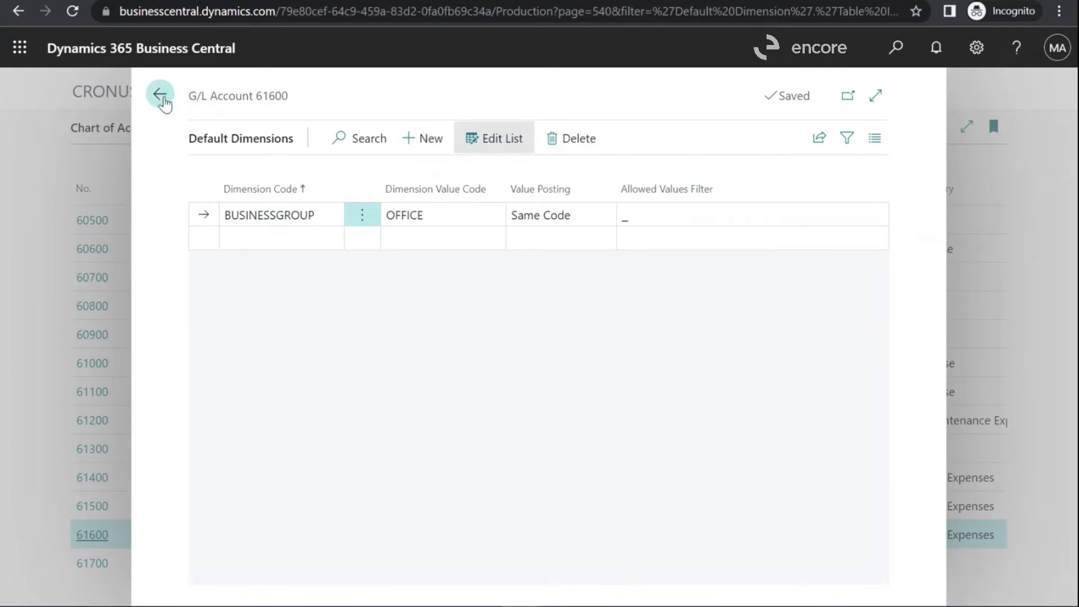
click(163, 96)
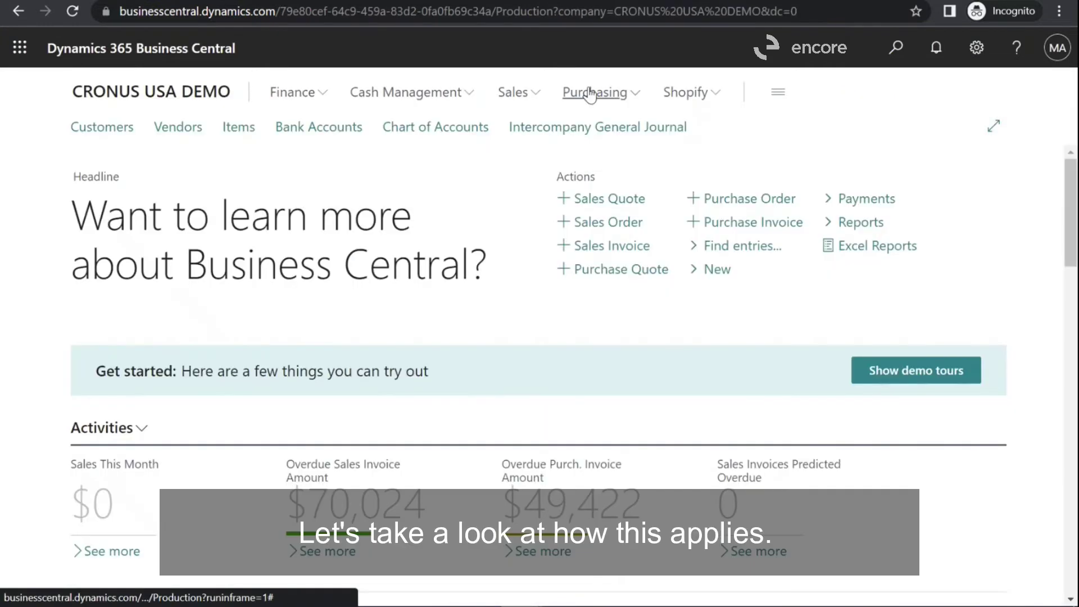
click(589, 91)
- Create a new purchase invoice for vendor Fabrikam and enter its vendor invoice number
click(456, 130)
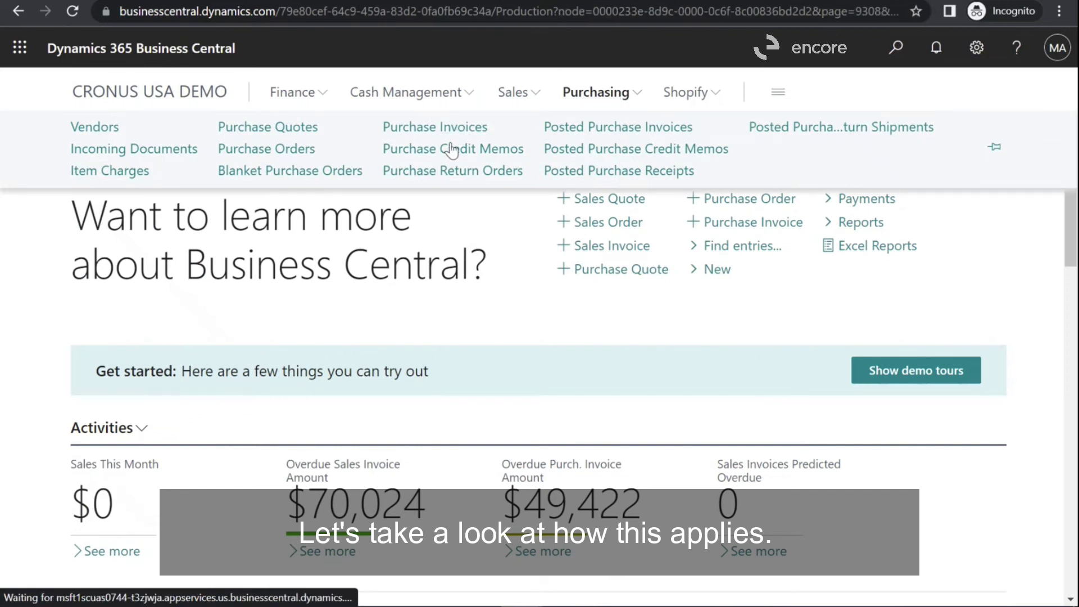
click(940, 126)
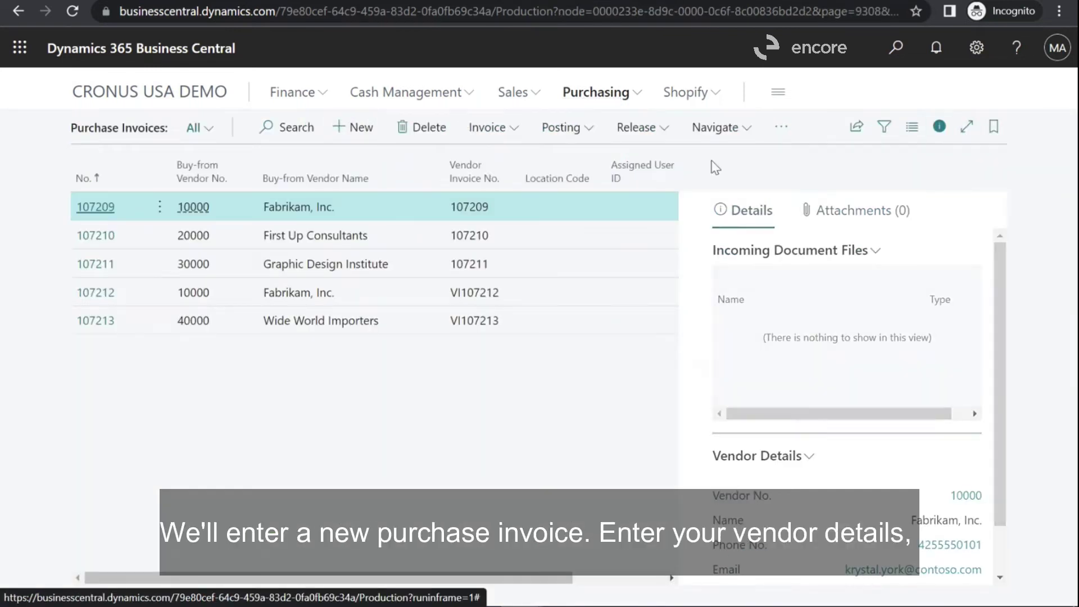
click(352, 128)
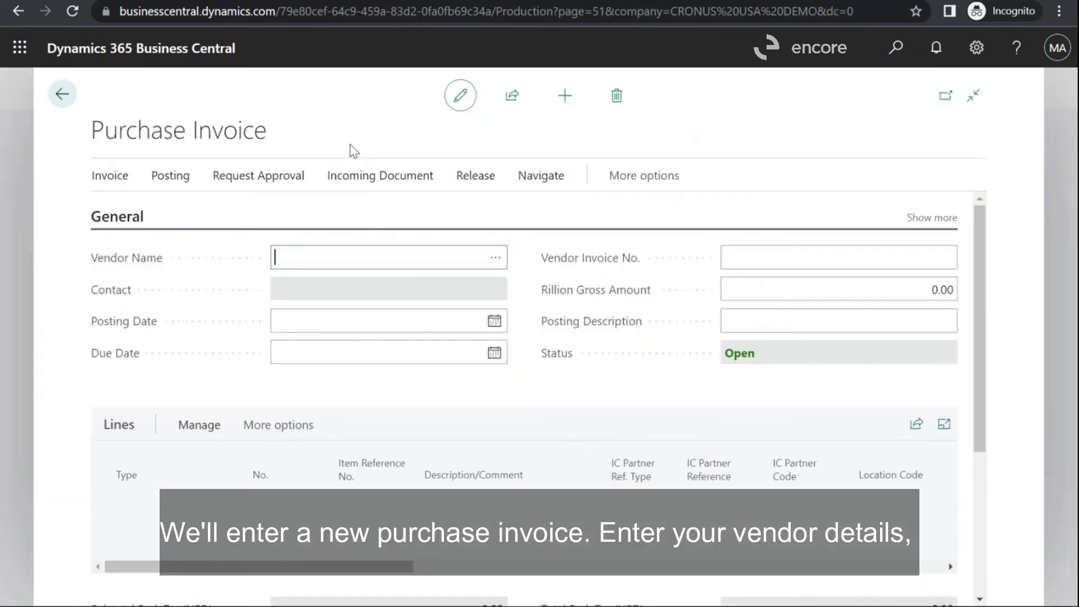
text(fabrikam)
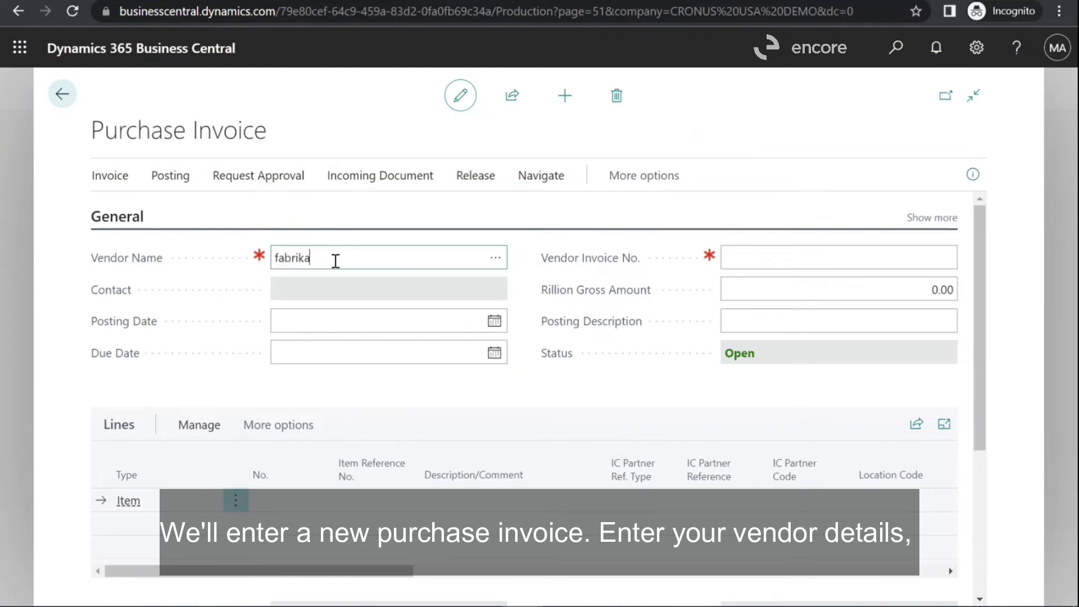
key(Tab)
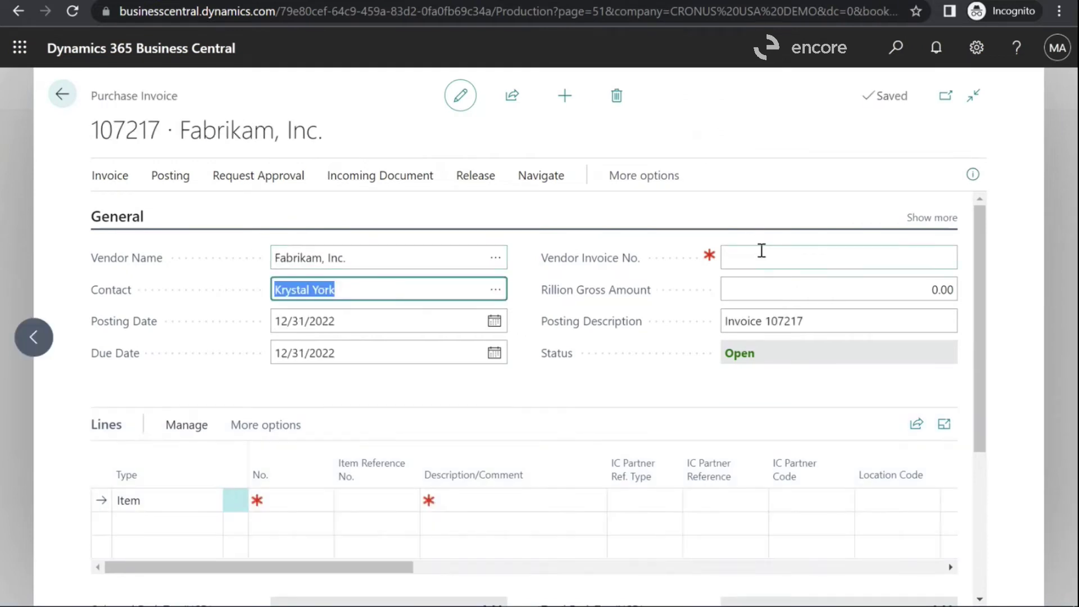
click(763, 250)
text(VI07217)
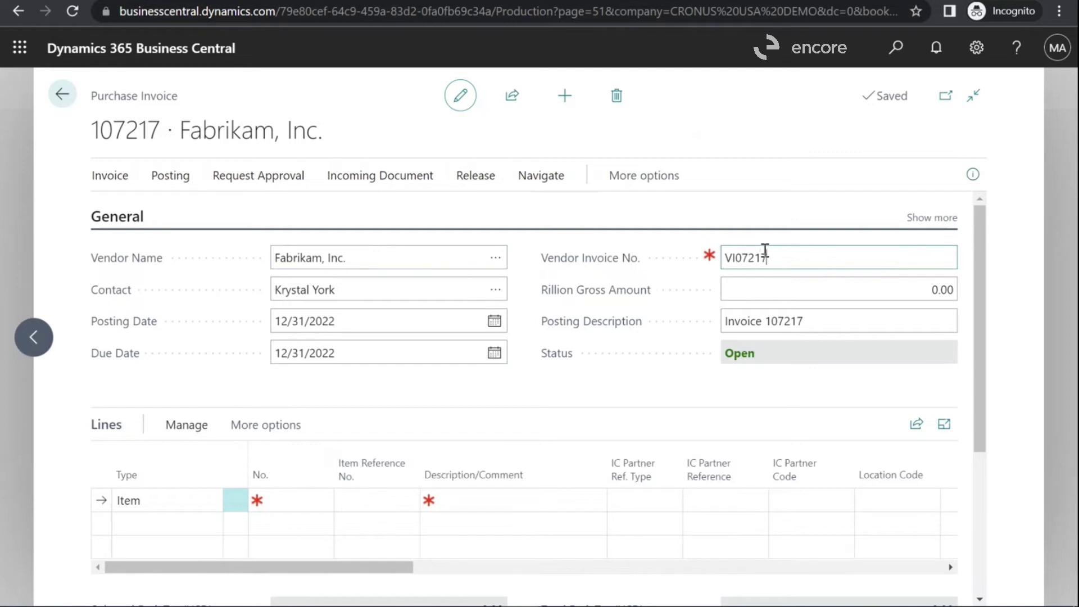
key(Tab)
- Add a G/L Account line for 61400 with quantity 1 and direct unit cost 50
click(203, 500)
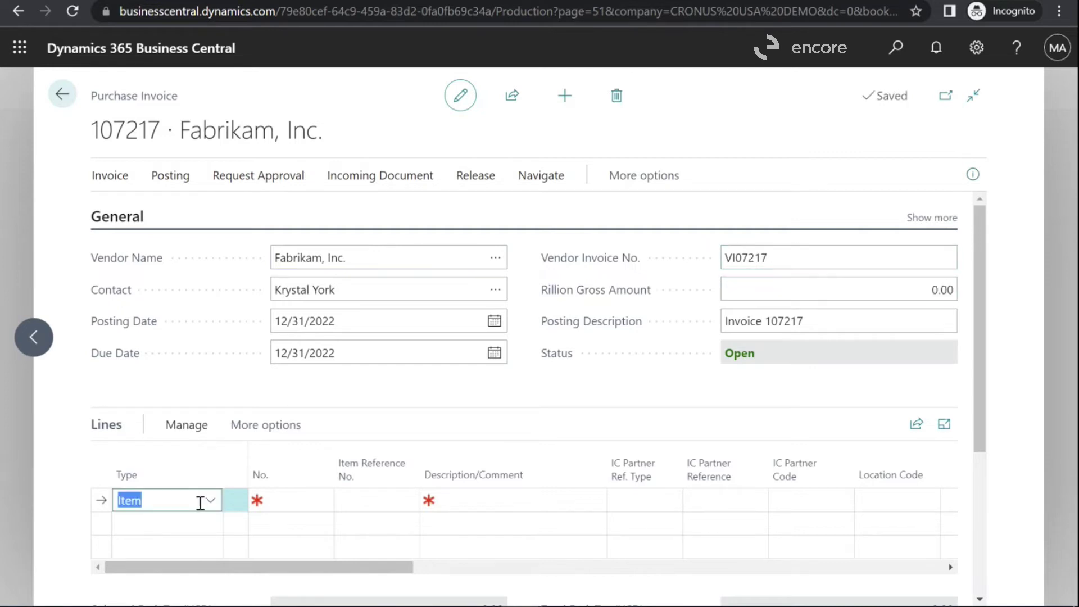
click(202, 509)
click(203, 509)
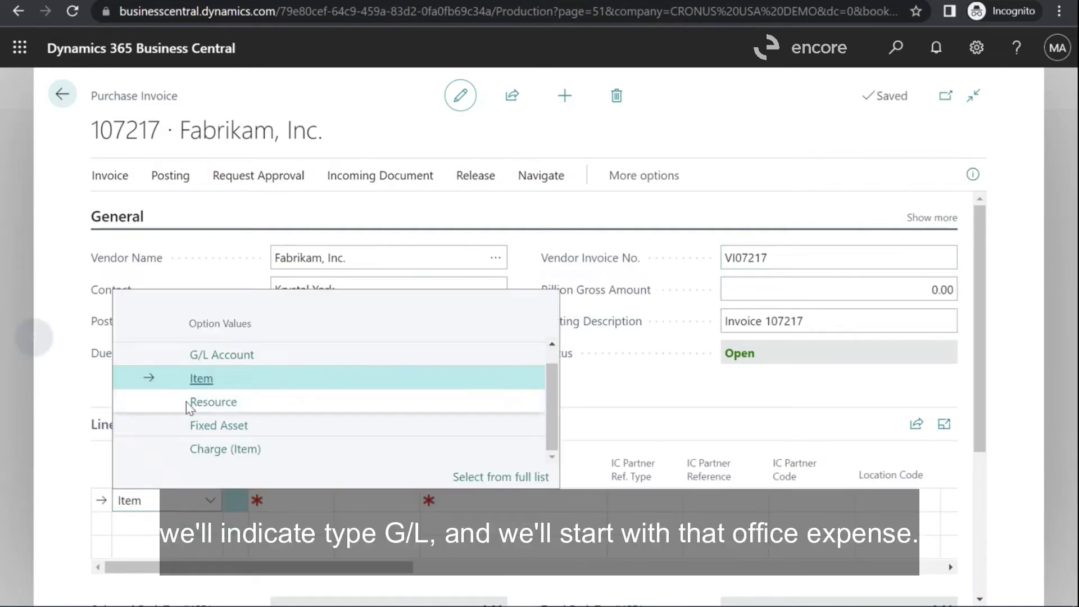
click(190, 366)
click(283, 502)
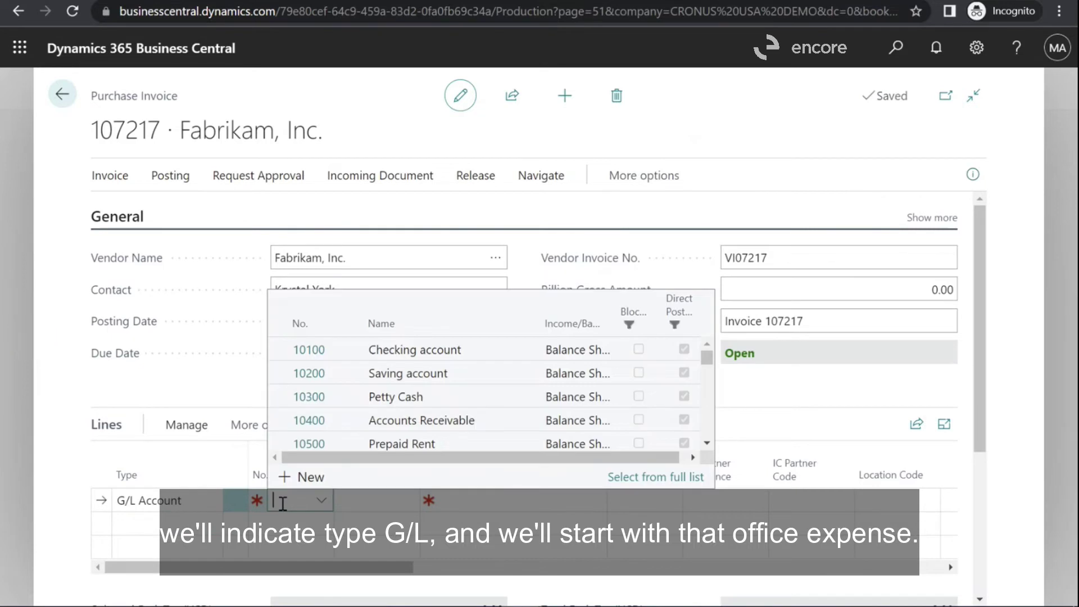
text(61400)
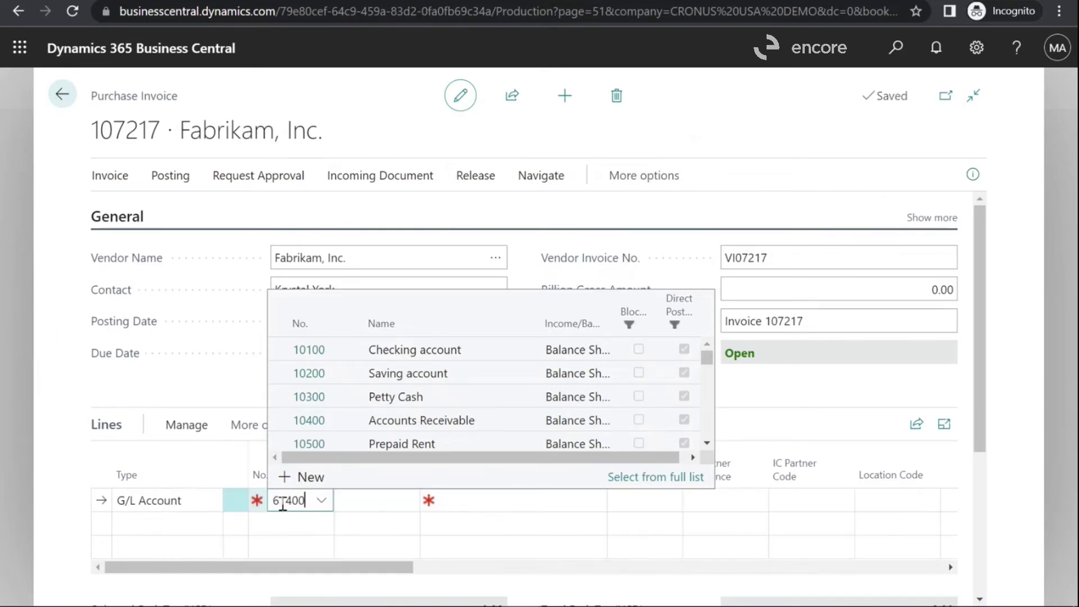
key(Tab)
key(Tab)
drag(404, 571, 555, 571)
click(531, 499)
text(1)
key(Tab)
key(Tab)
text(50)
key(Tab)
key(Tab)
- Change the 61400 line's Department Code from ADM to PROD
drag(533, 569, 780, 576)
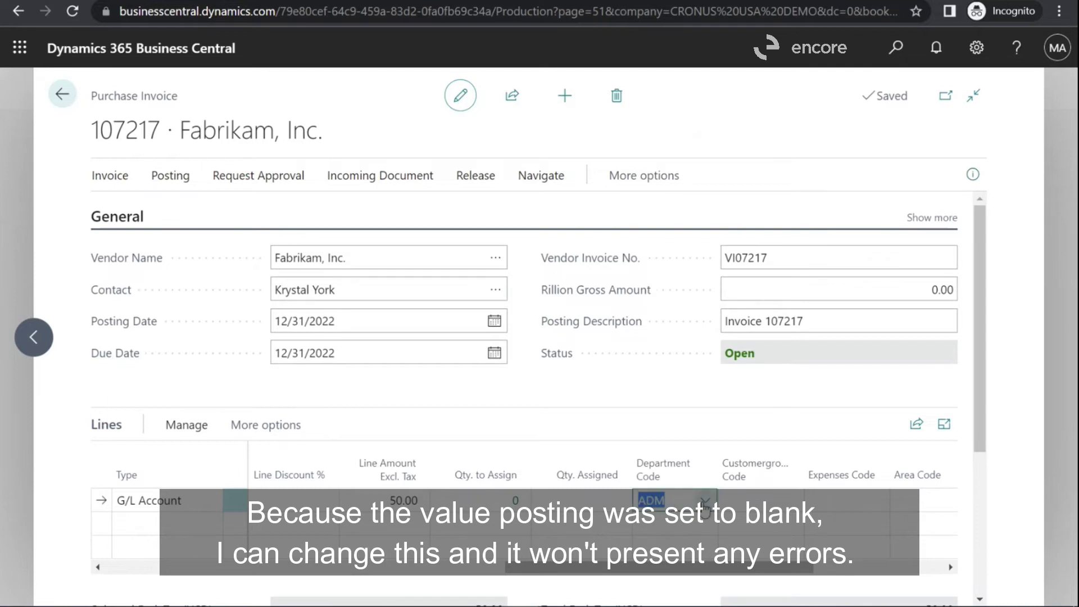
click(675, 500)
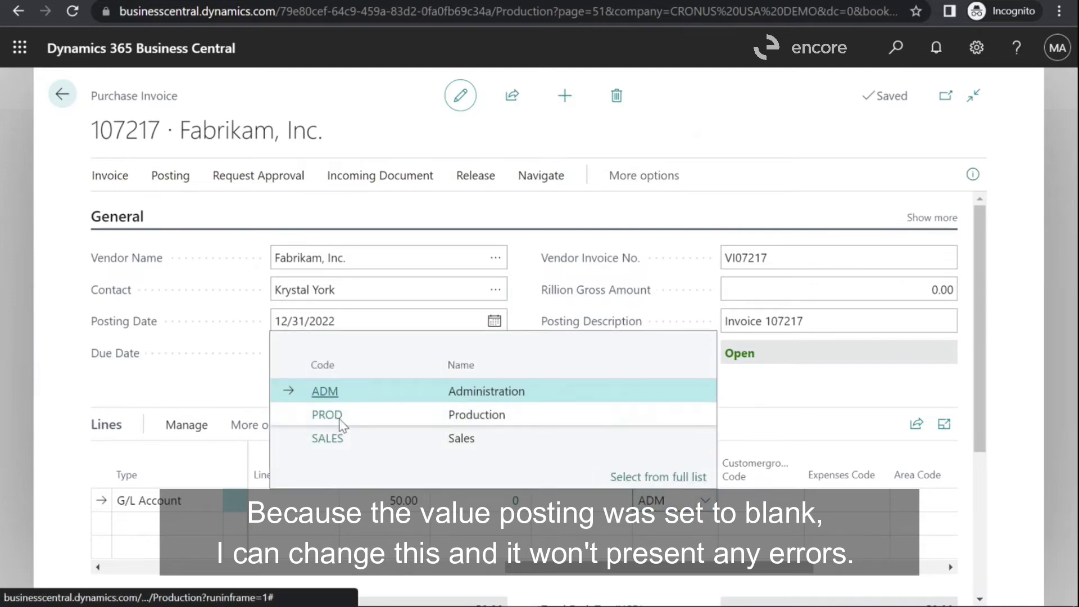
click(313, 420)
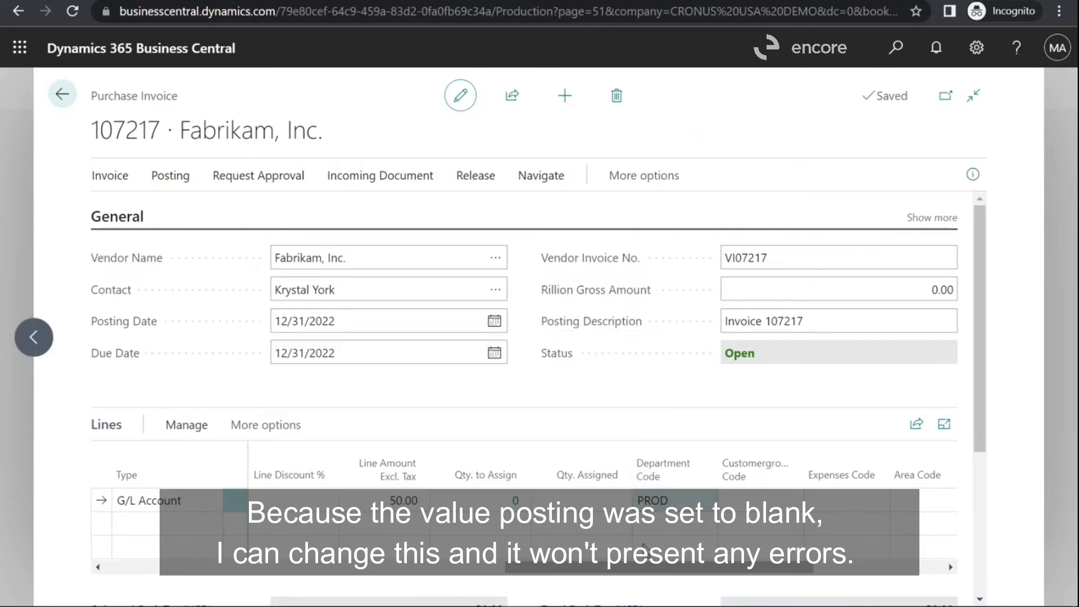
drag(646, 569, 212, 550)
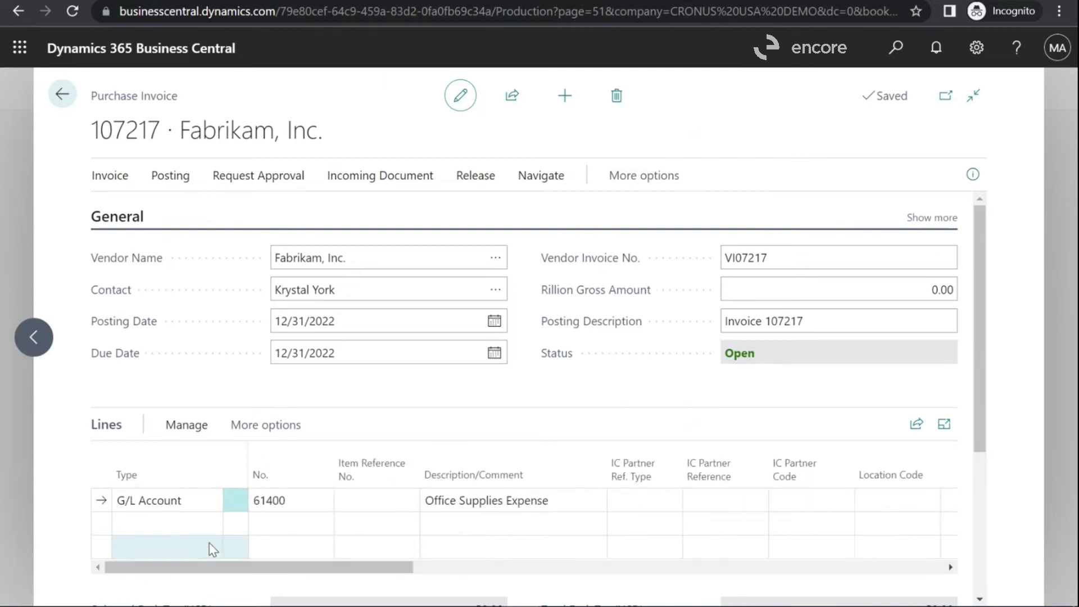
- Add a second G/L Account line for 61500 with quantity 1 and unit cost 50
click(187, 523)
click(288, 528)
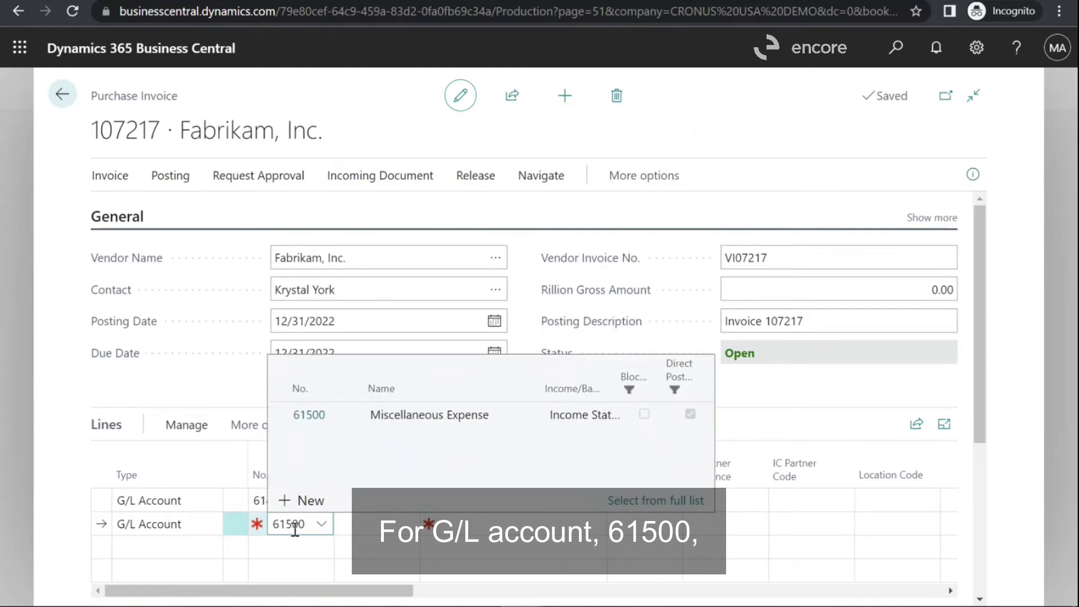
key(Tab)
key(Tab)
key(Tab)
key(Tab)
key(Tab)
key(Tab)
key(Tab)
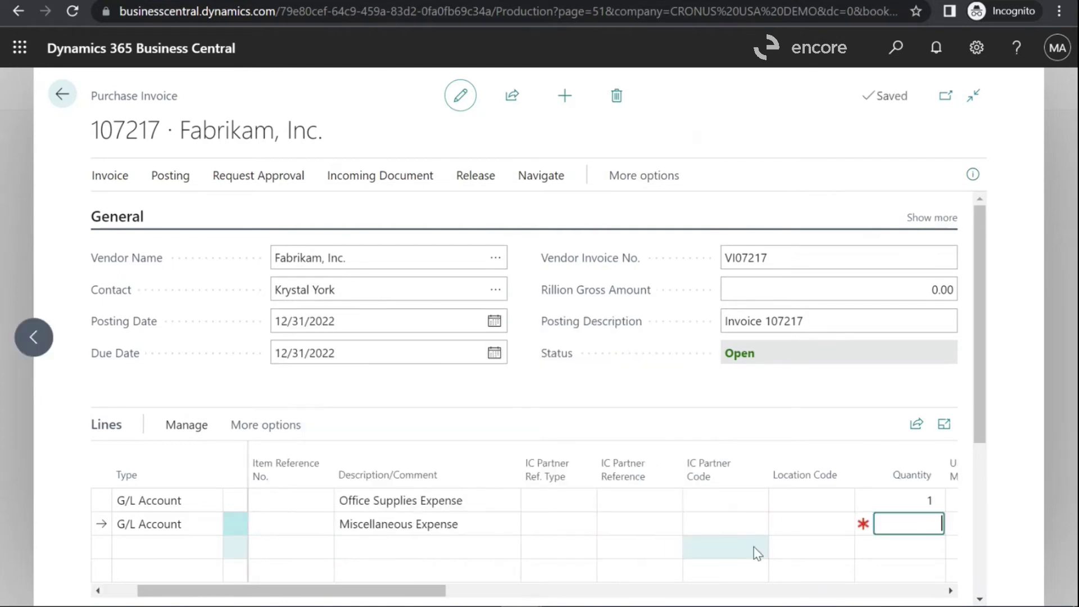
text(1)
key(Tab)
text(50)
key(Tab)
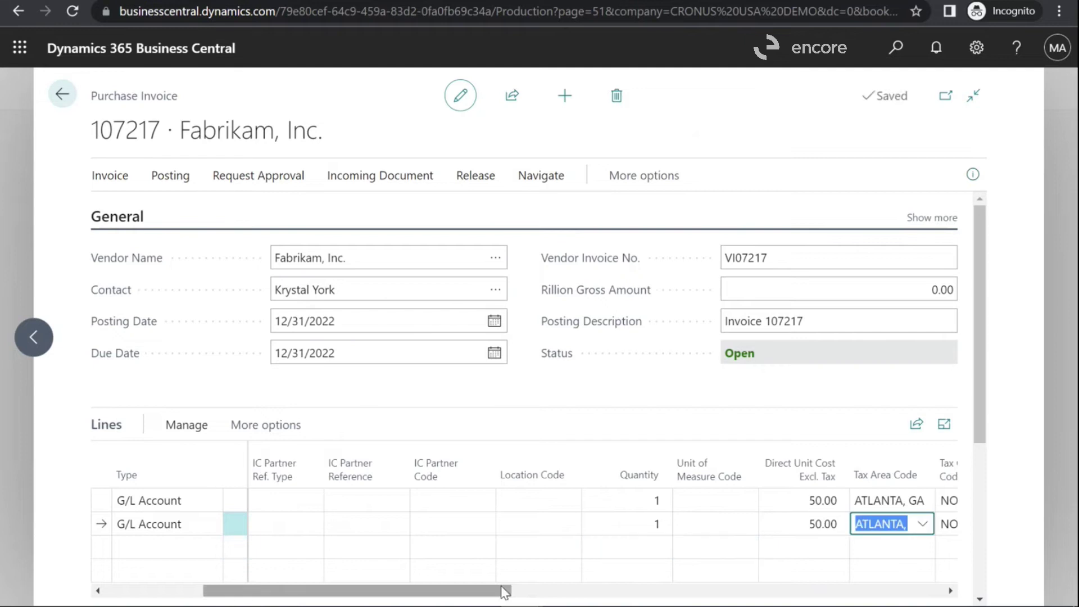
drag(506, 593, 883, 593)
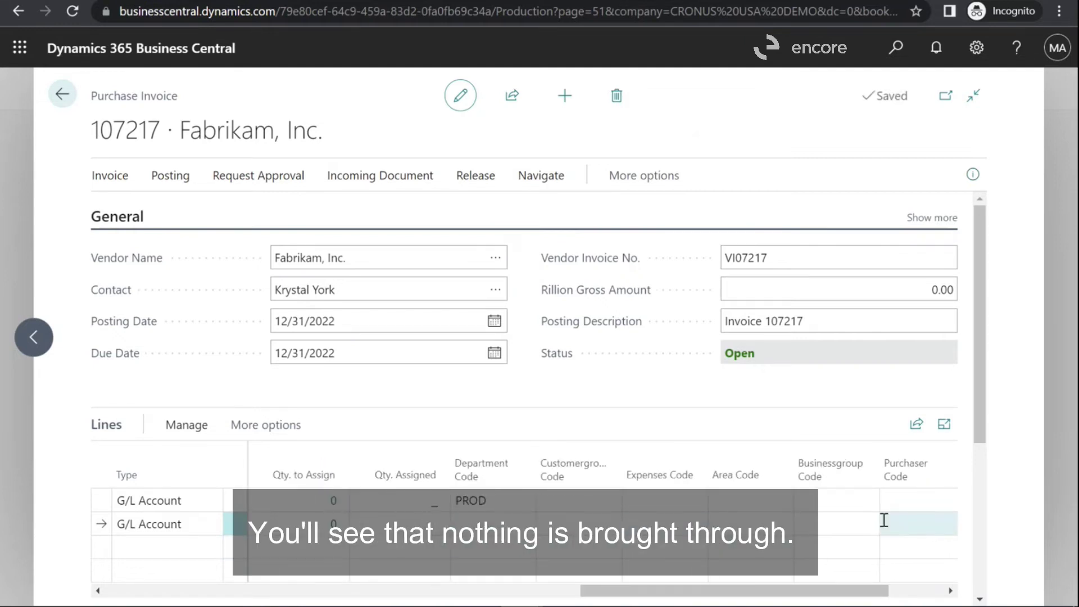
- Check the second line's department codes and run Preview Posting, which reports errors
click(485, 524)
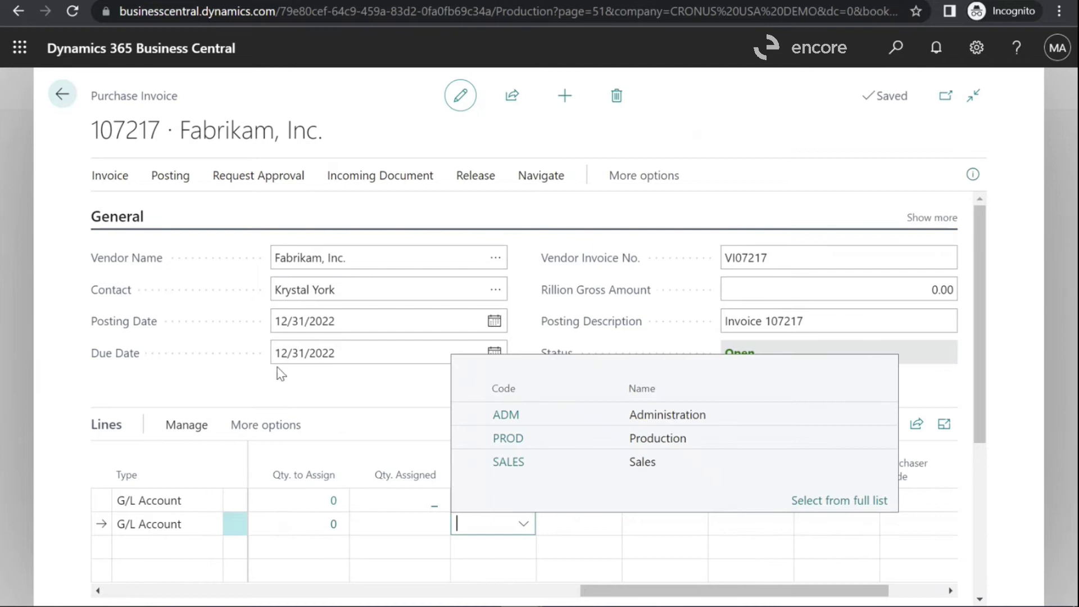
click(211, 222)
click(170, 176)
click(304, 211)
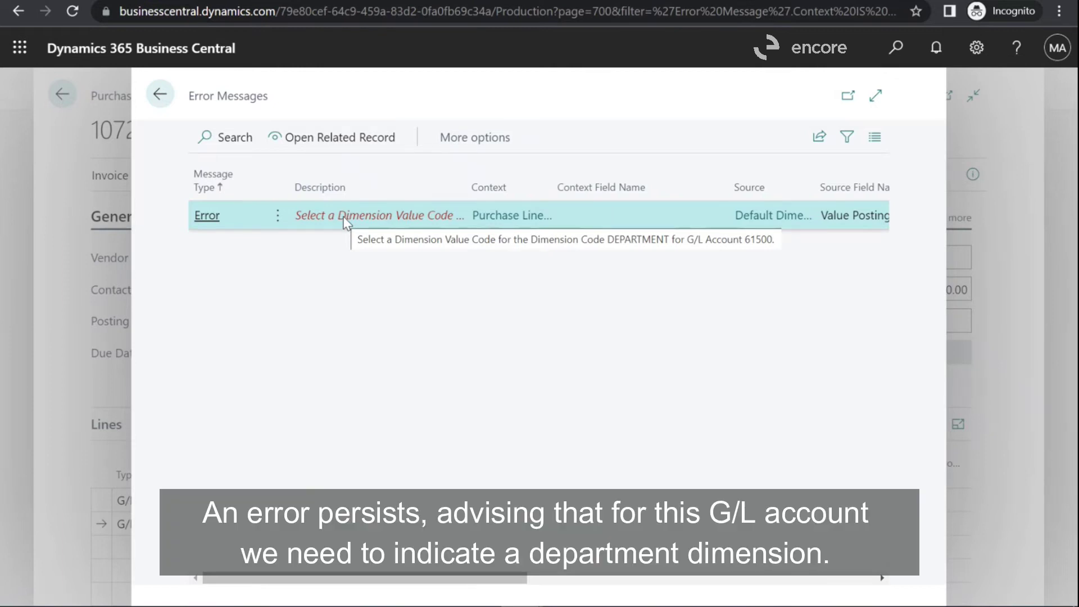
click(160, 94)
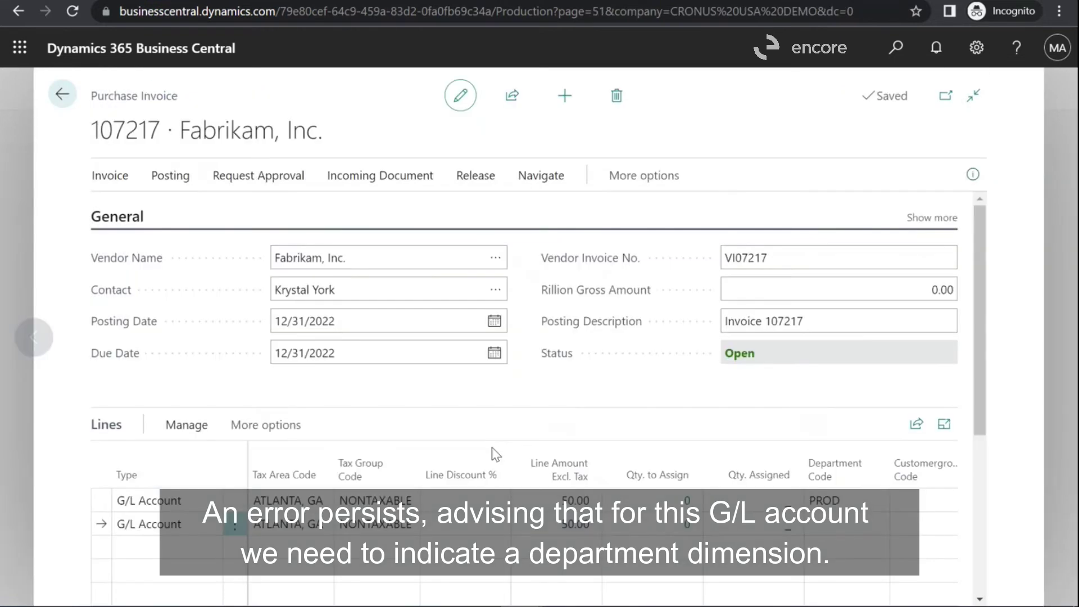
- Set the second line's Department Code to ADM and preview the posting again
click(836, 526)
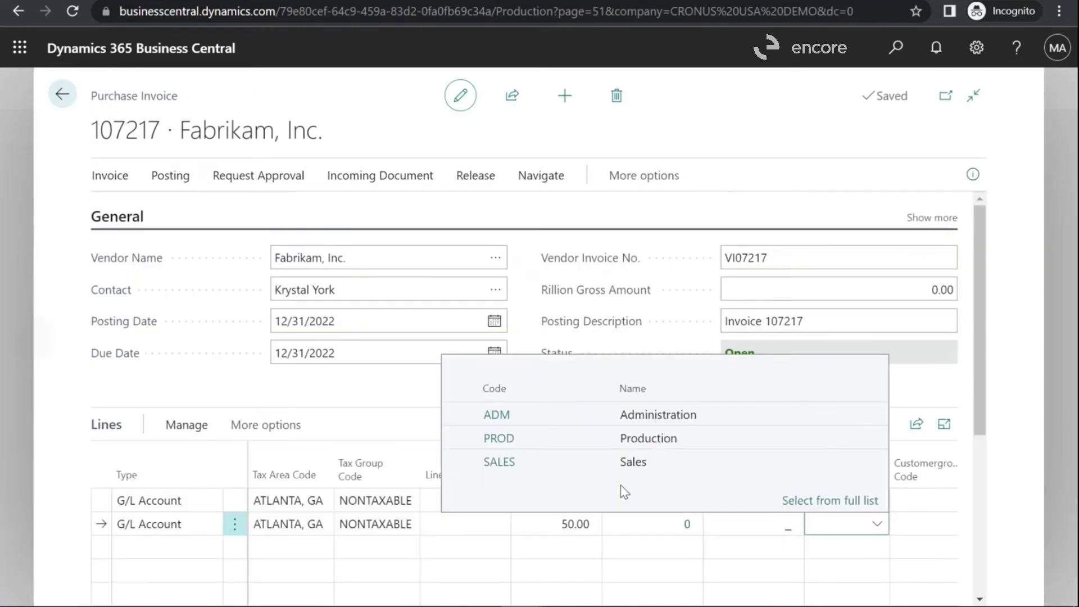
click(525, 415)
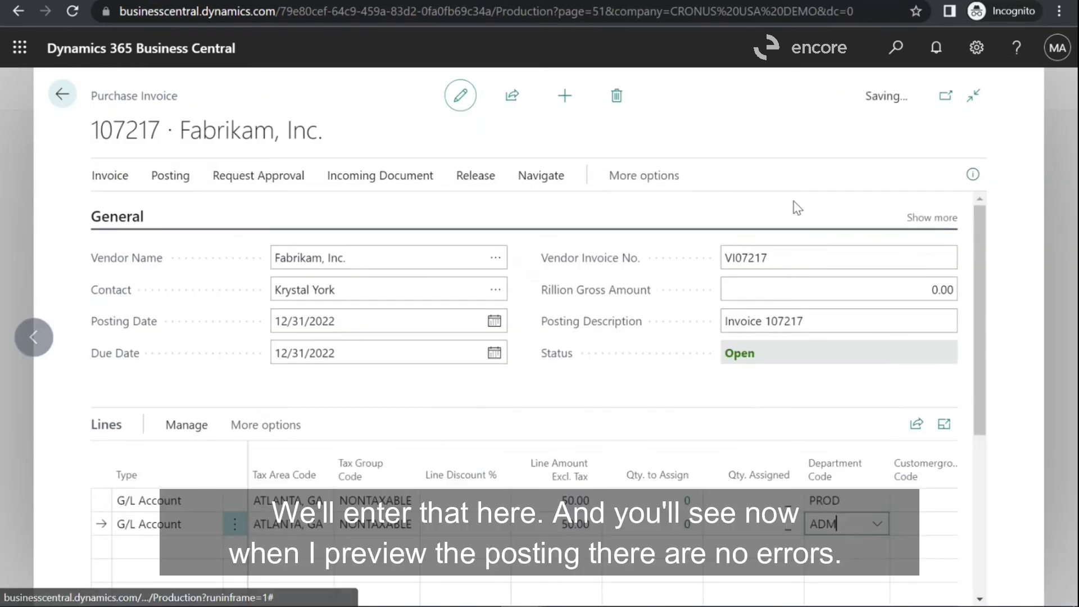
click(171, 177)
click(344, 212)
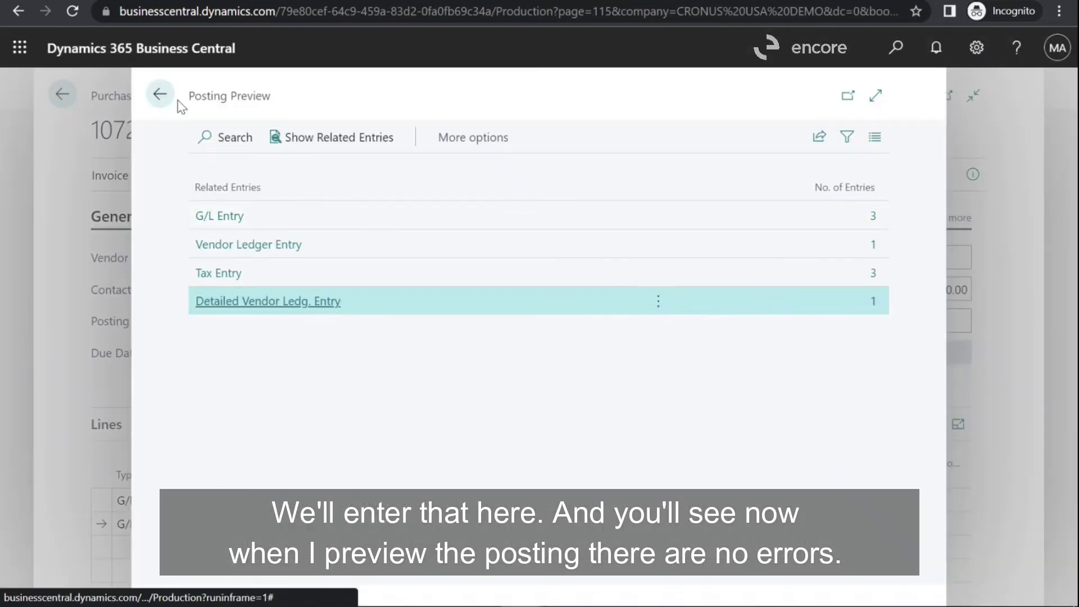
click(163, 97)
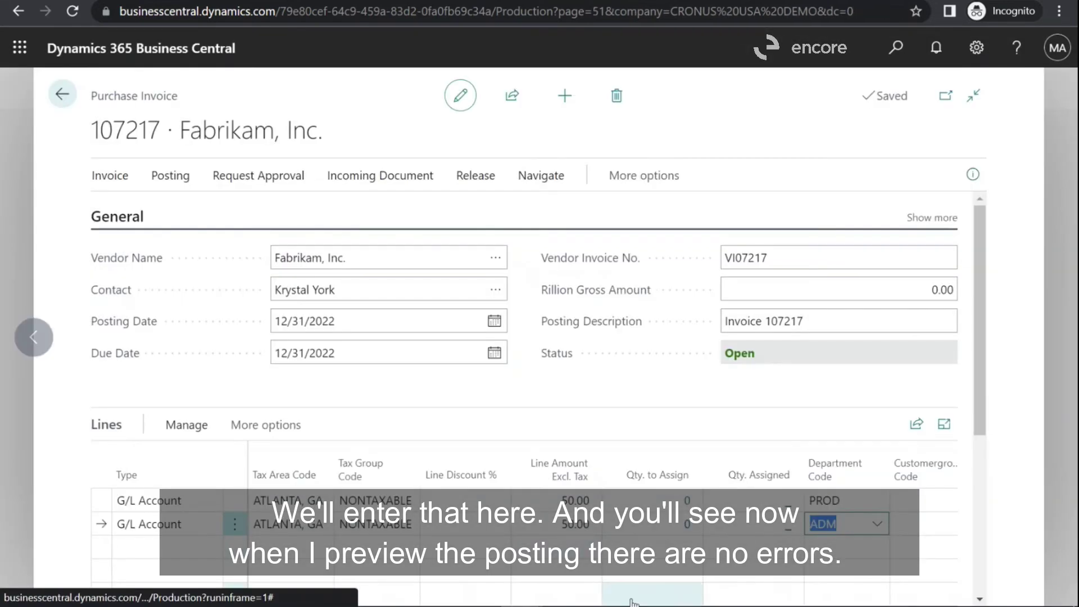
scroll(768, 531, down, 5)
drag(585, 329, 258, 329)
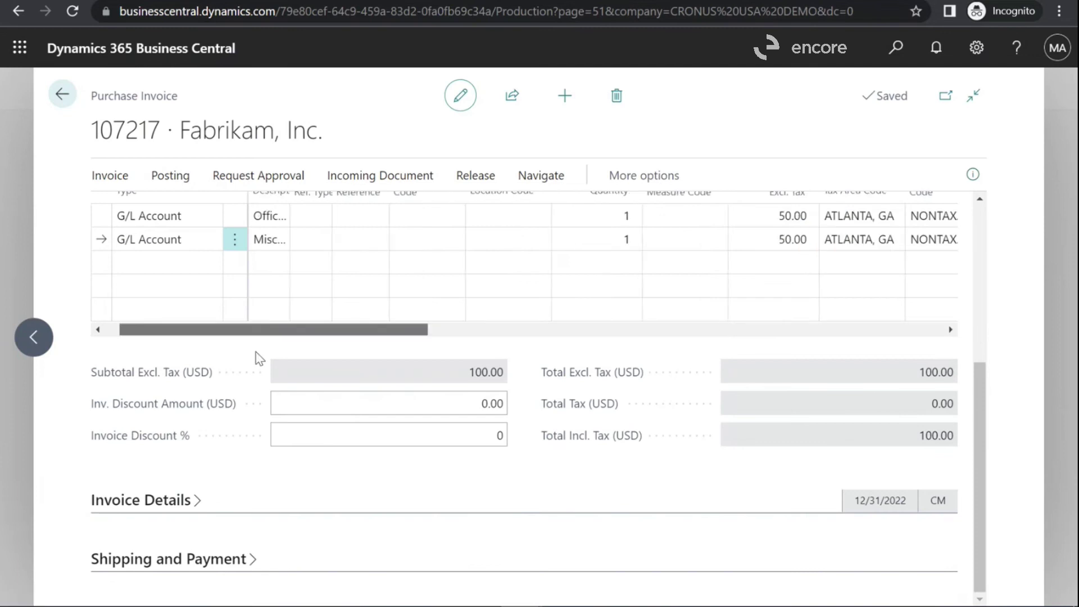
scroll(270, 332, up, 2)
click(178, 358)
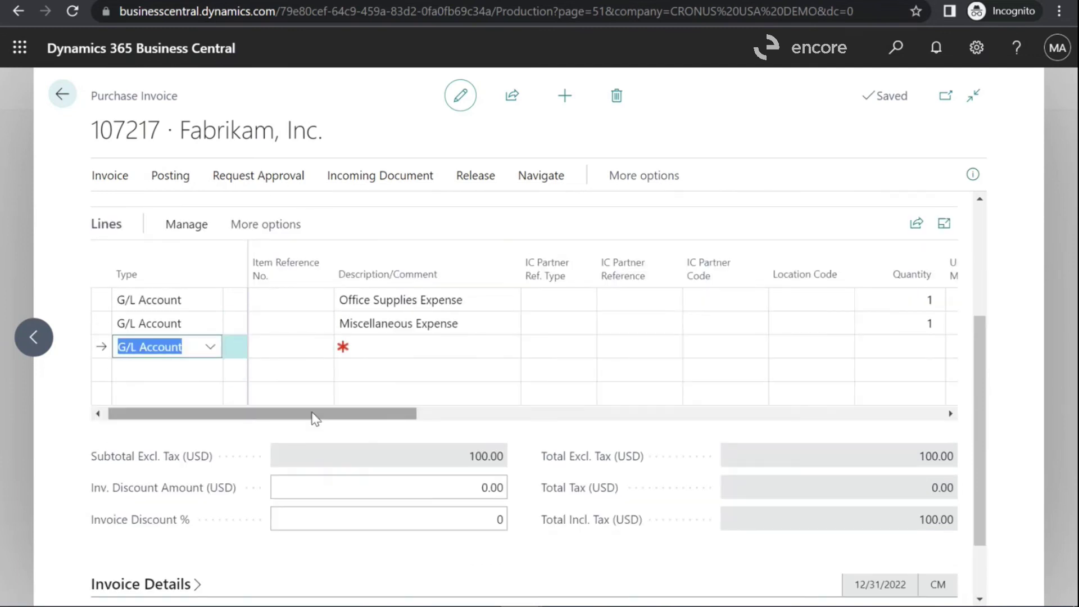
- Fill the third line with G/L account 61600, quantity 1 and unit cost 50
drag(244, 414, 217, 416)
click(285, 352)
text(6)
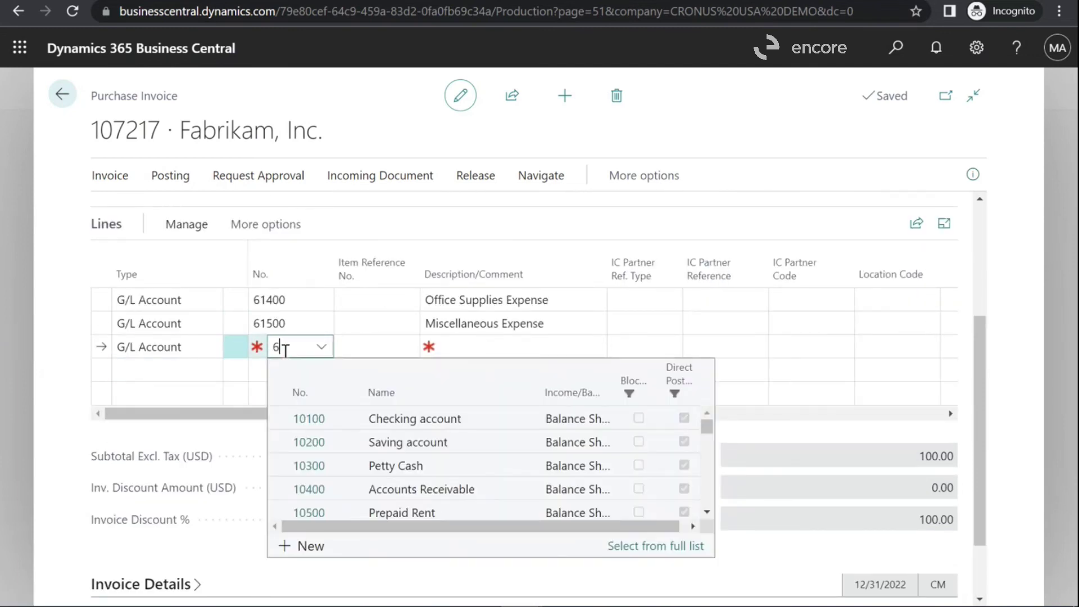
key(Tab)
key(Tab)
key(Tab)
key(Tab)
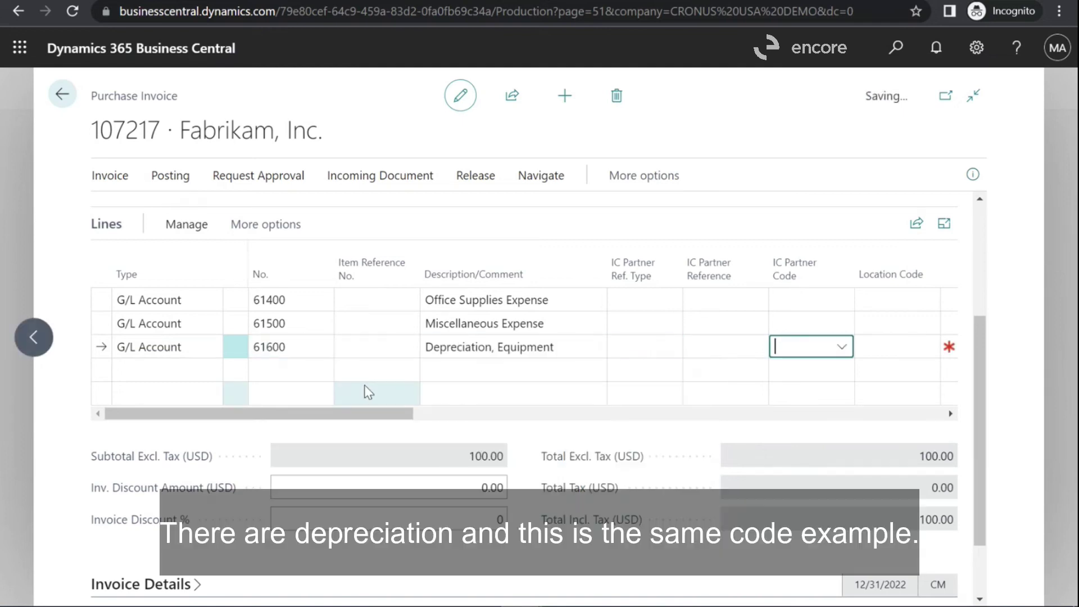
text(1)
key(Tab)
key(Tab)
text(50)
key(Tab)
drag(386, 415, 795, 416)
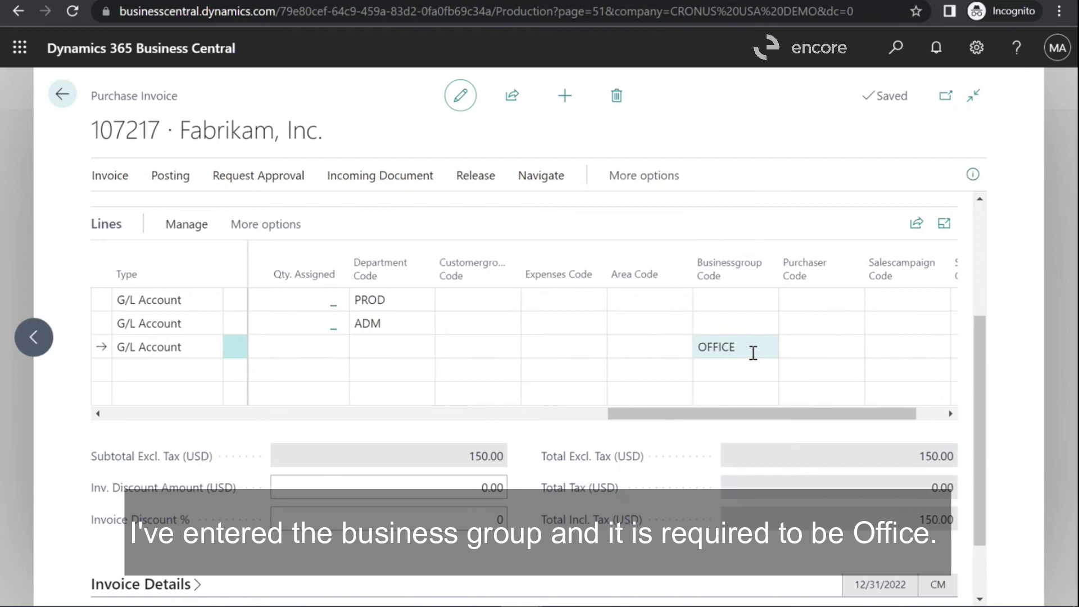
- Try Businessgroup Code INDUSTRIAL on the third line and preview the posting's errors
click(751, 352)
click(765, 347)
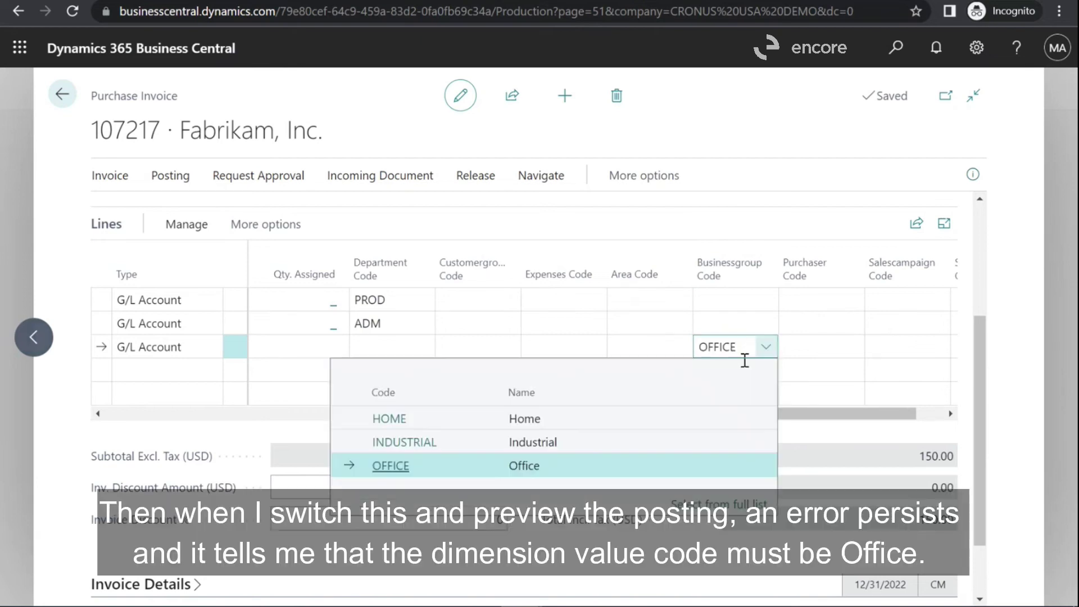
click(397, 444)
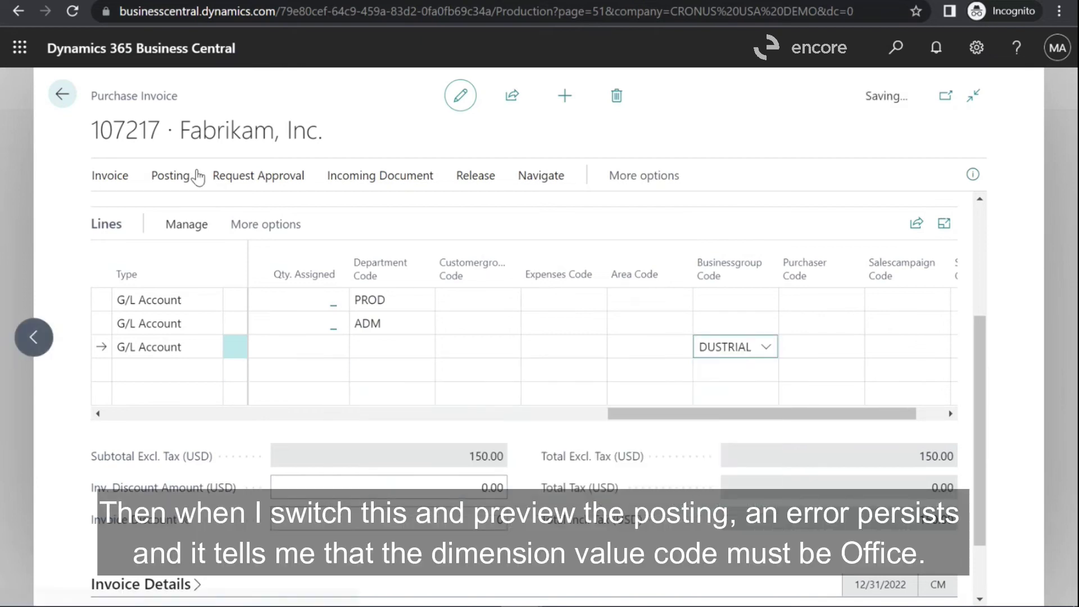
click(162, 176)
click(301, 212)
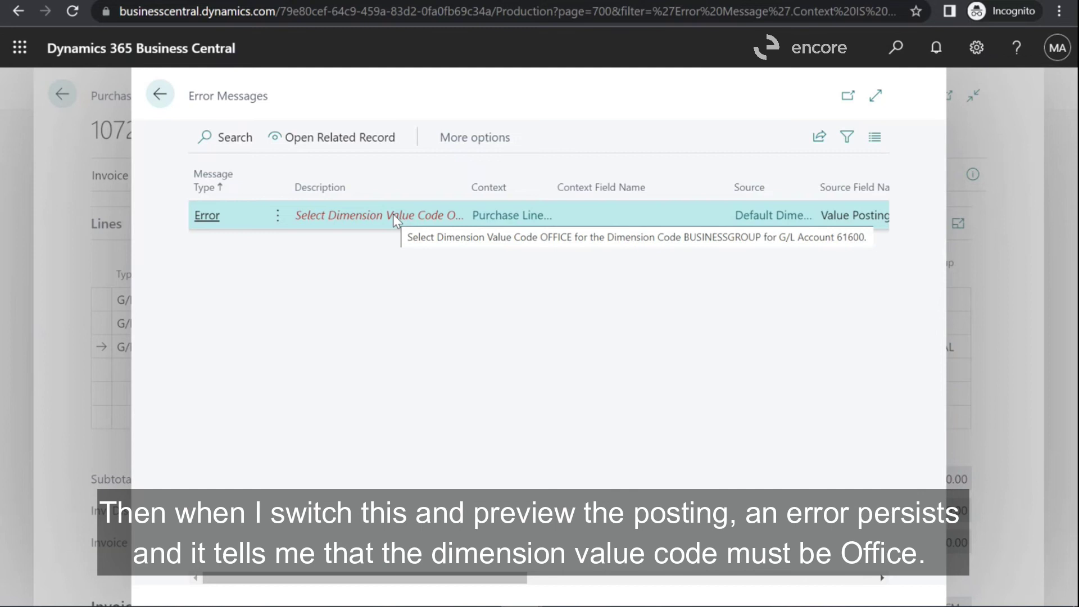
click(160, 94)
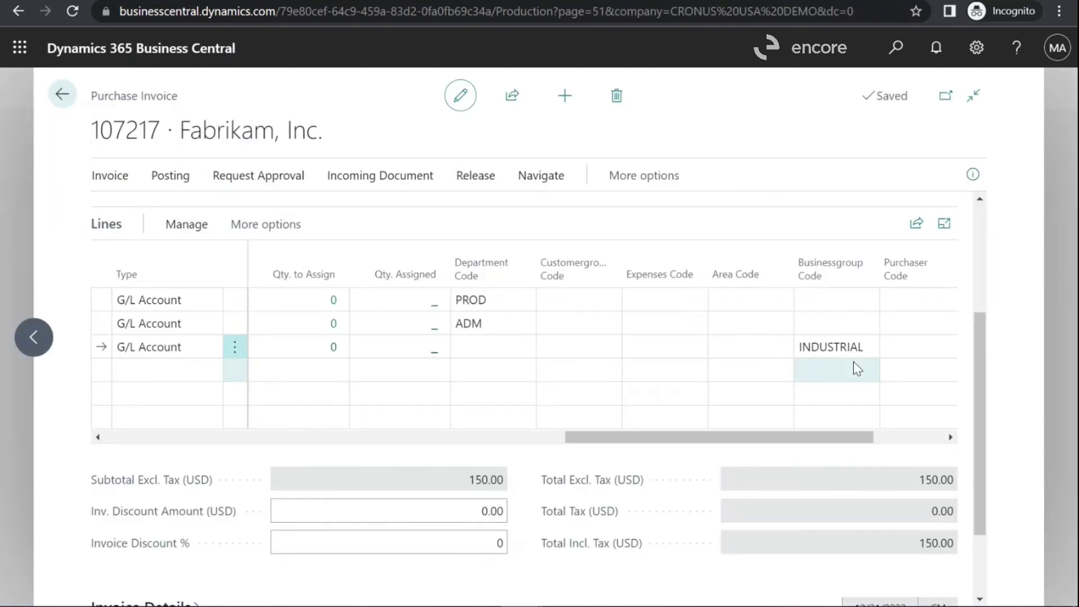
- Set the third line's Businessgroup Code back to OFFICE
click(844, 347)
click(868, 347)
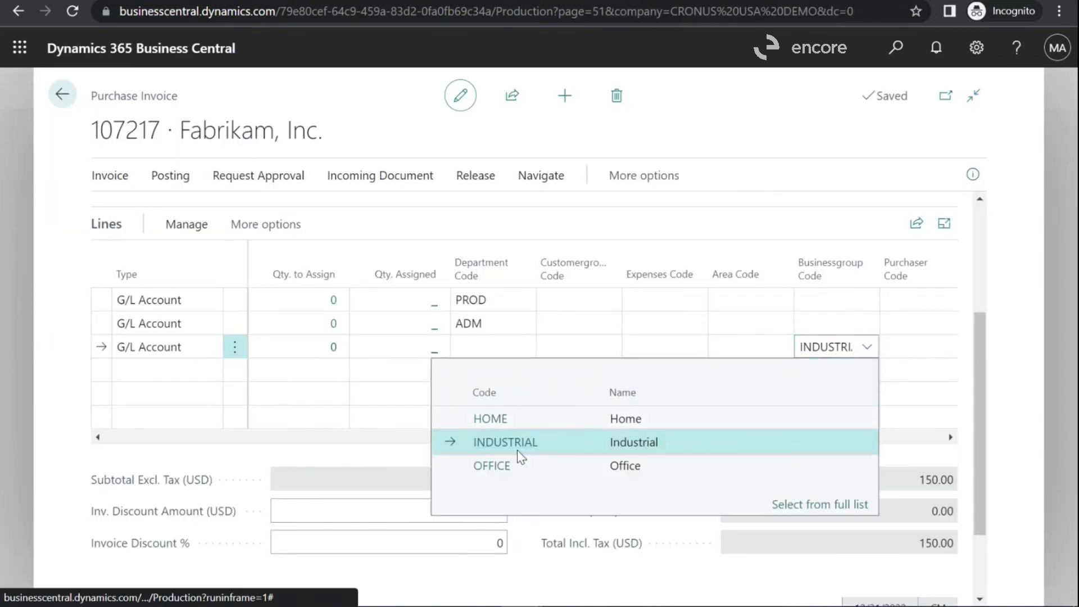
click(498, 467)
drag(585, 442, 135, 466)
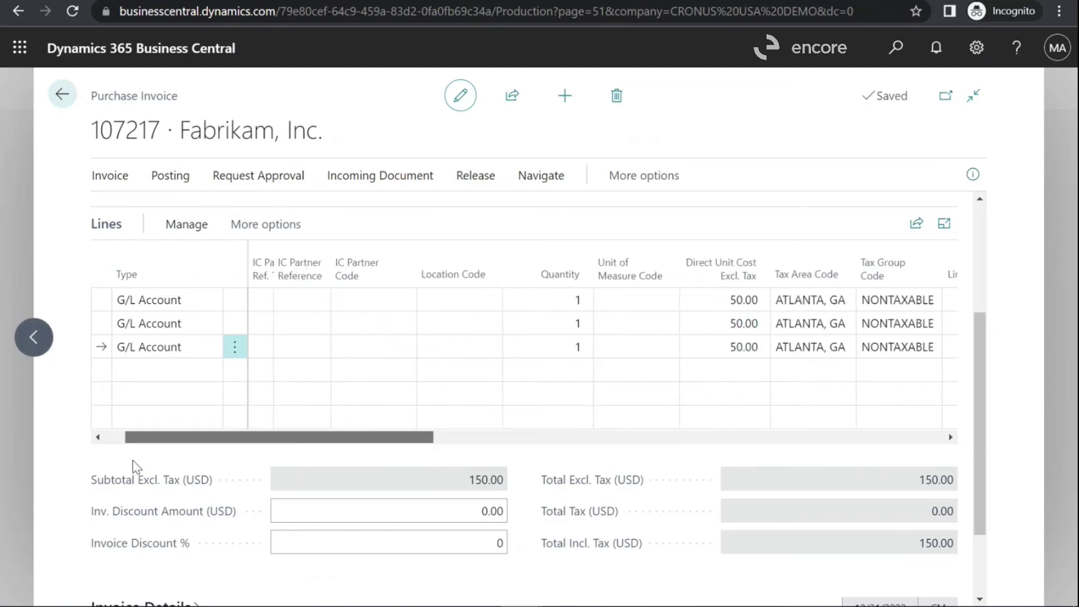
- Preview the invoice's posting to confirm there are no errors
scroll(152, 427, up, 5)
click(163, 179)
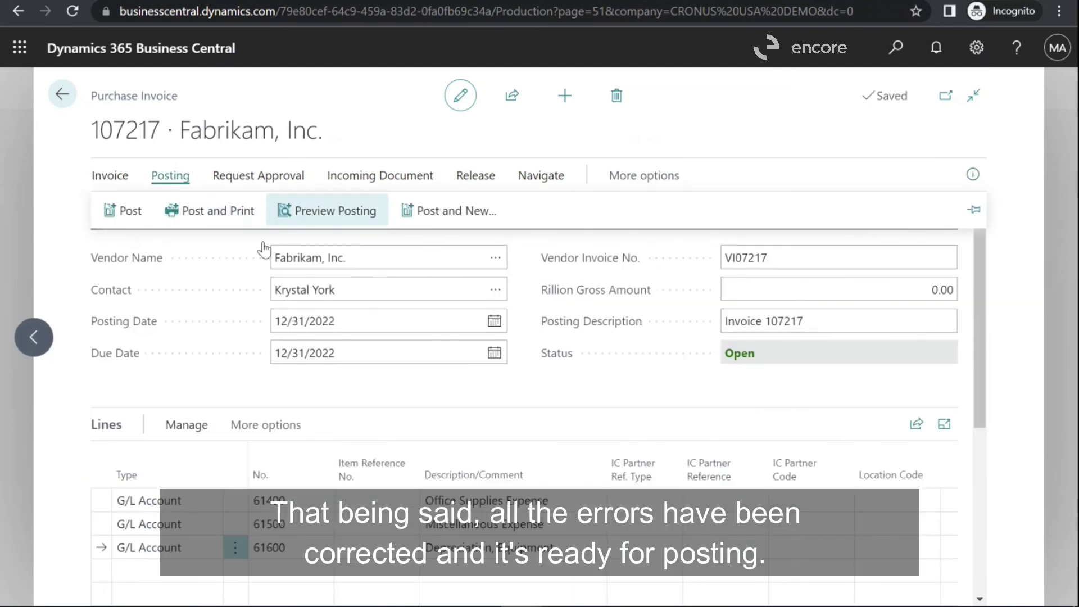
click(305, 214)
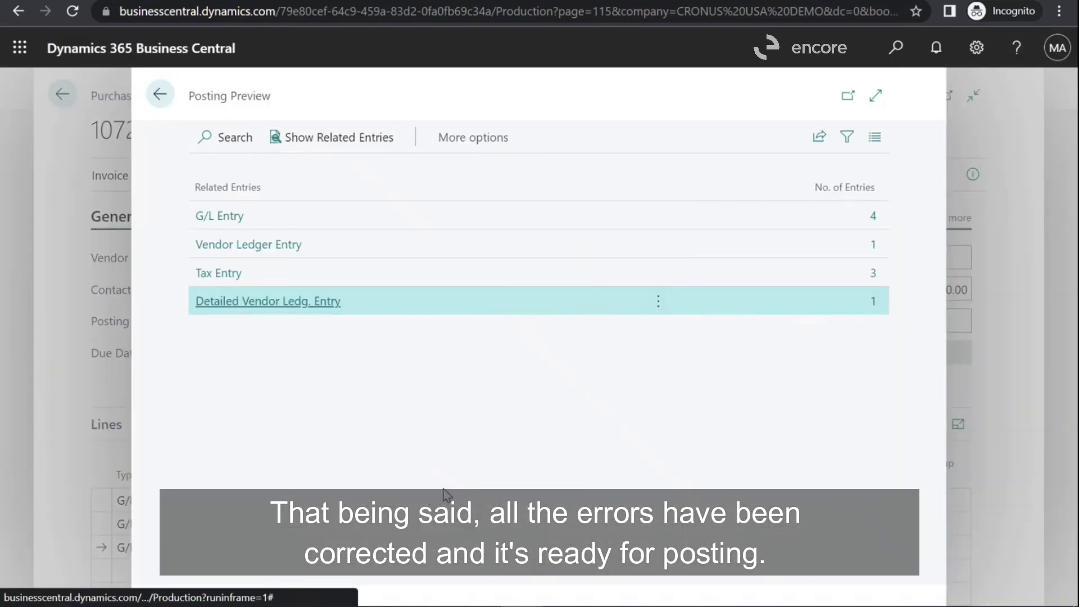
click(160, 94)
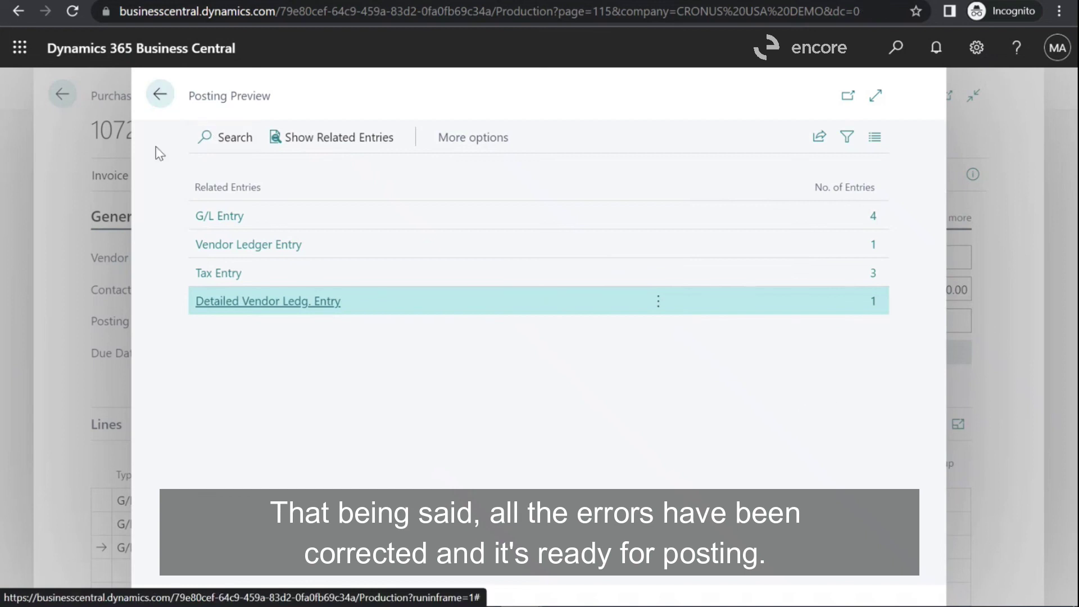
- Post the invoice, decline opening the posted copy, and return to the CRONUS USA DEMO home page
click(187, 181)
click(125, 212)
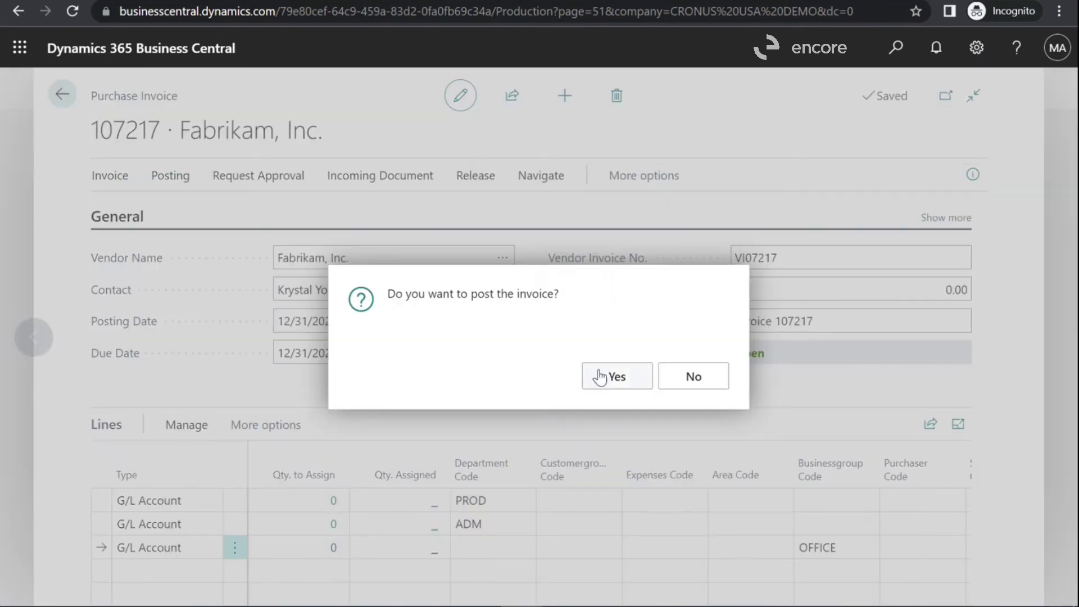
click(604, 376)
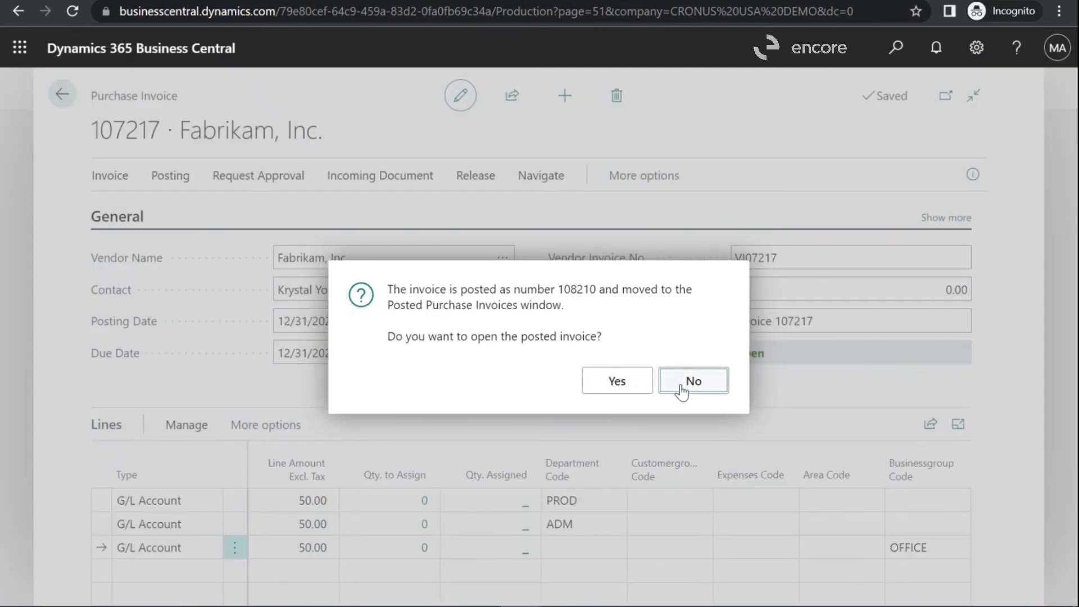
click(682, 389)
click(179, 93)
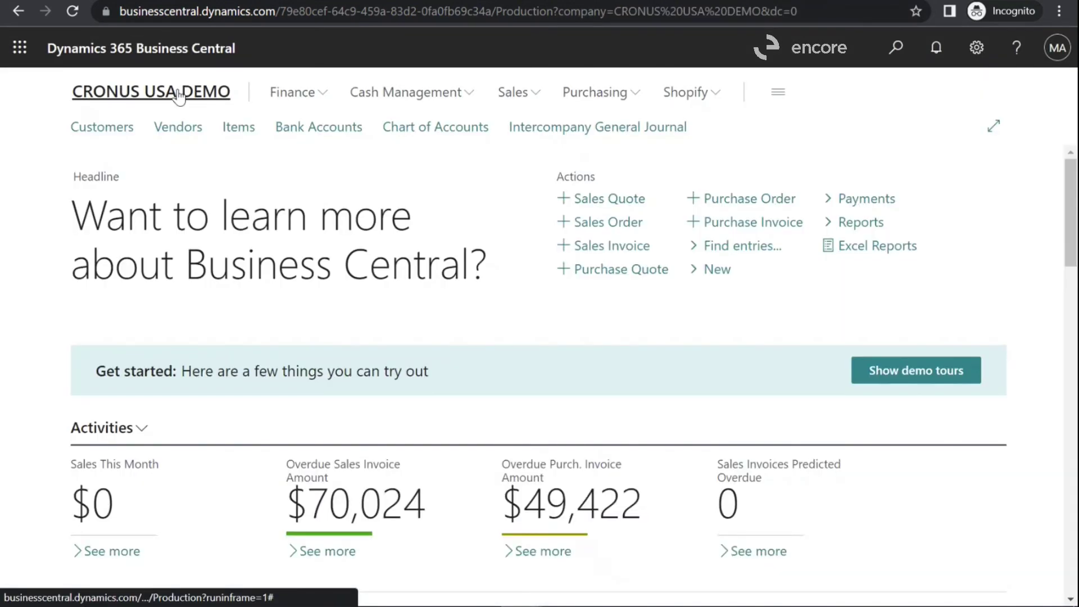